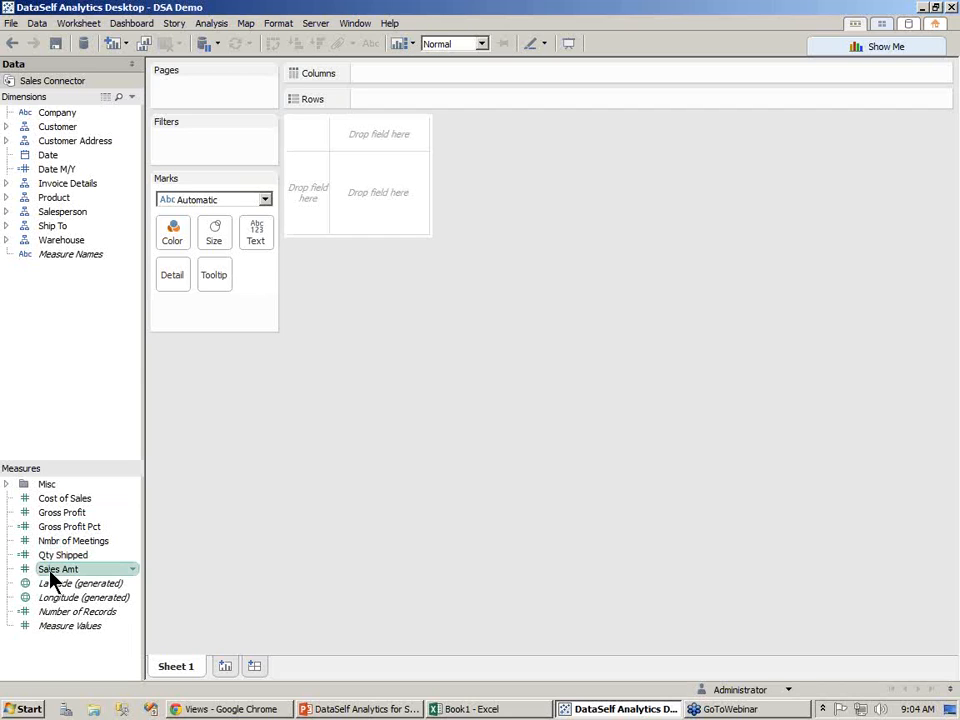
- Show Sales Amt as a text table with Date on the rows, expanded from years to quarters
drag(50, 580, 383, 212)
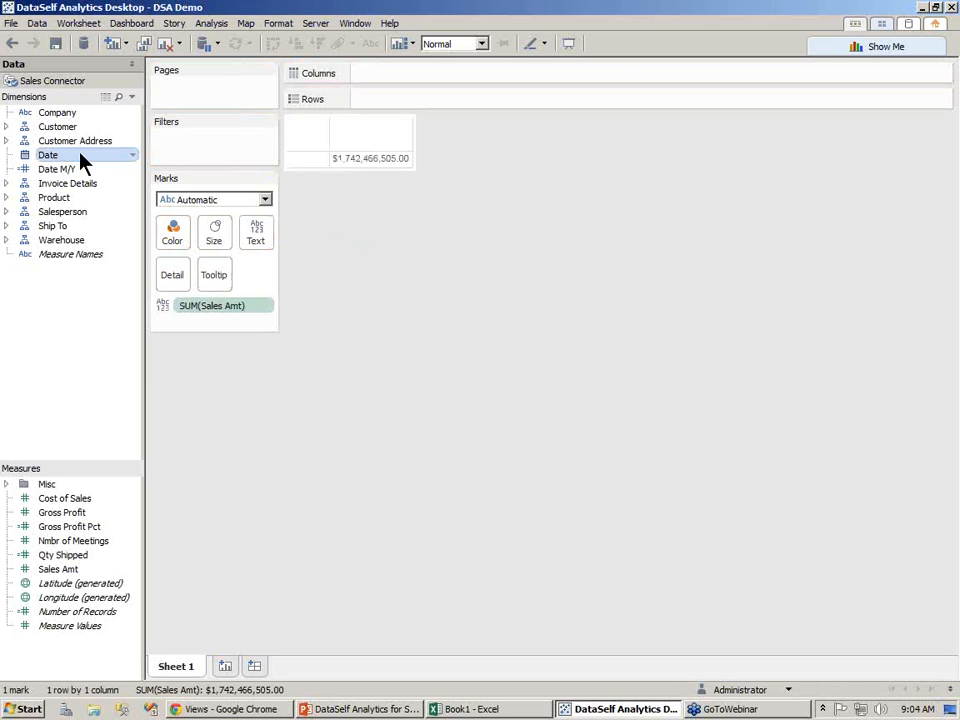
drag(81, 155, 318, 172)
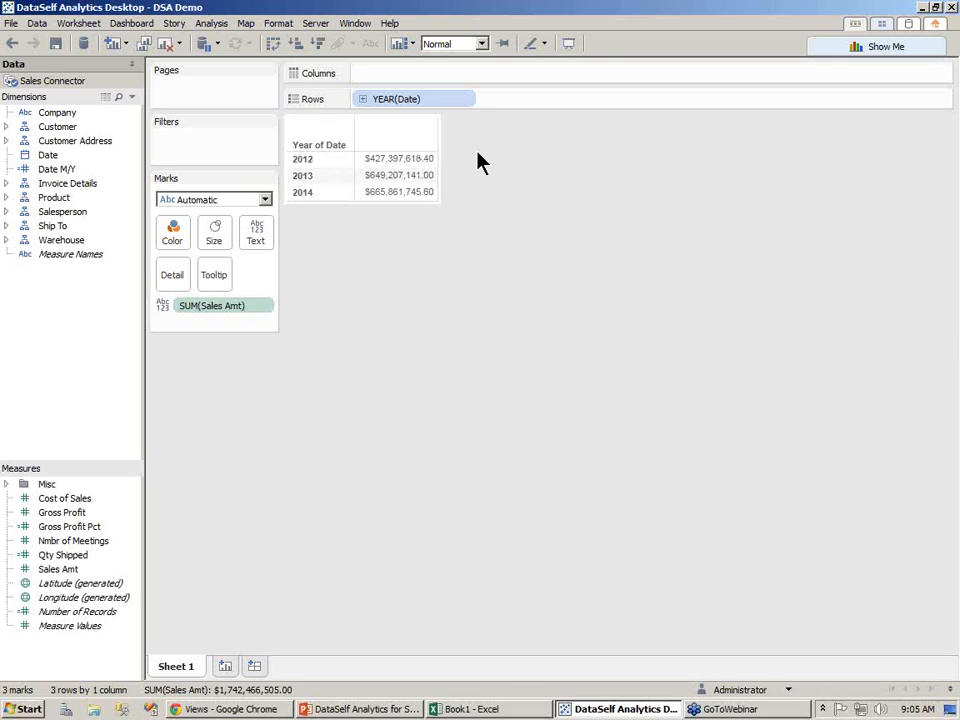
click(365, 99)
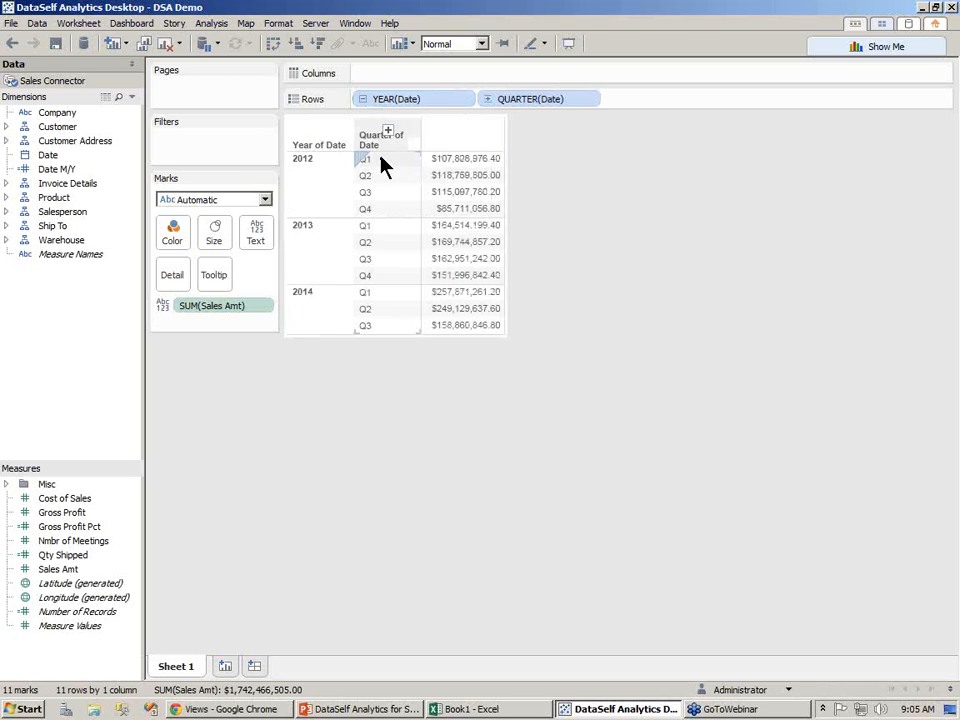
- Drill the Date rows down to month and day, and collapse them back to quarters
click(488, 100)
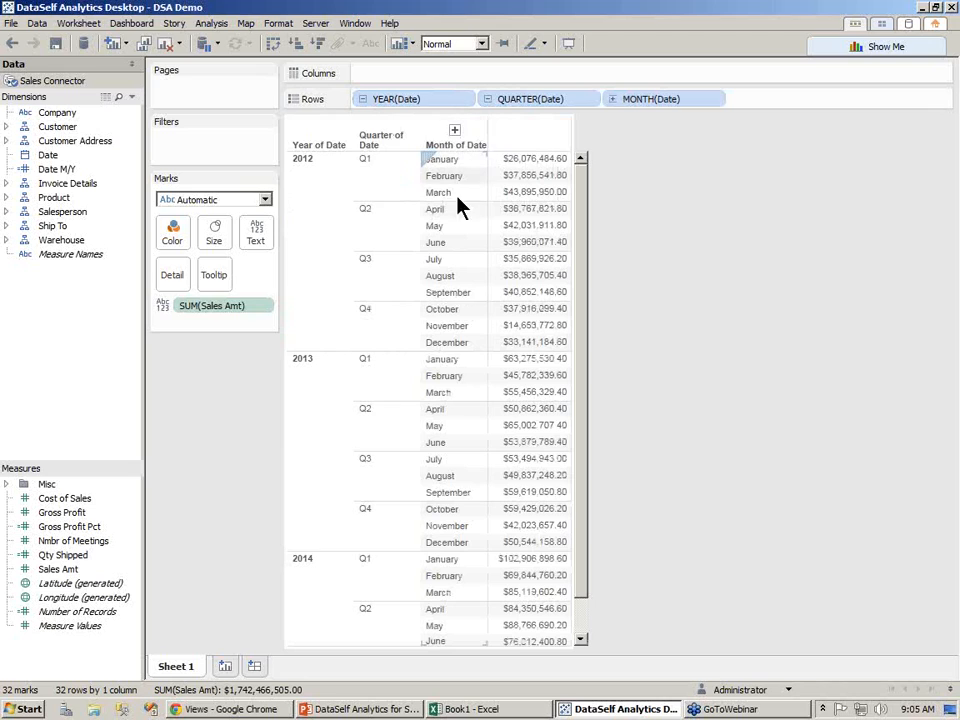
click(612, 99)
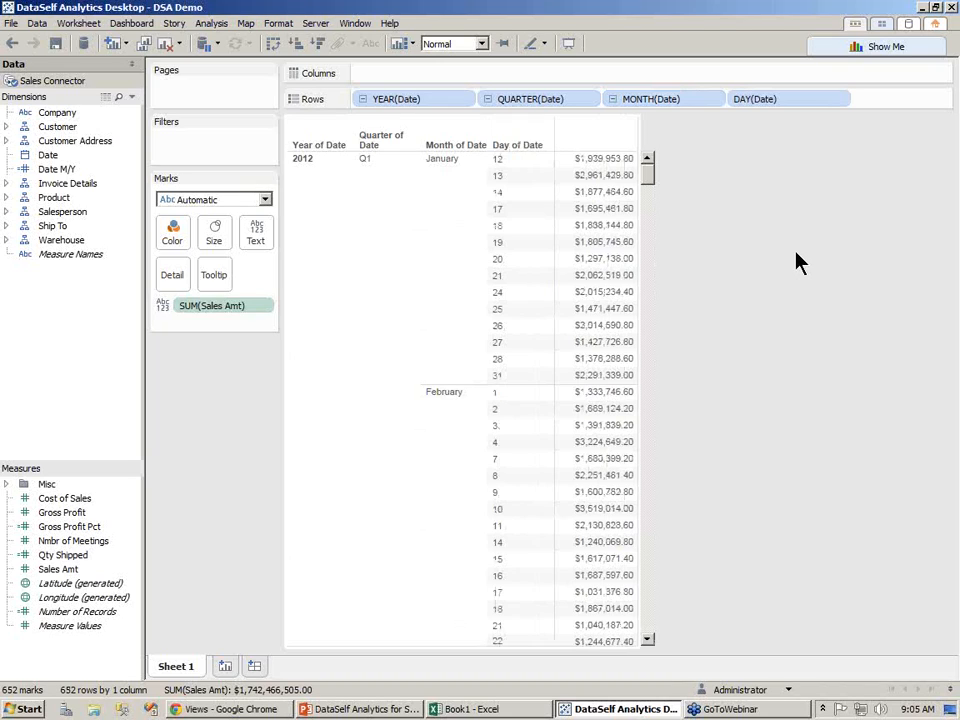
click(488, 100)
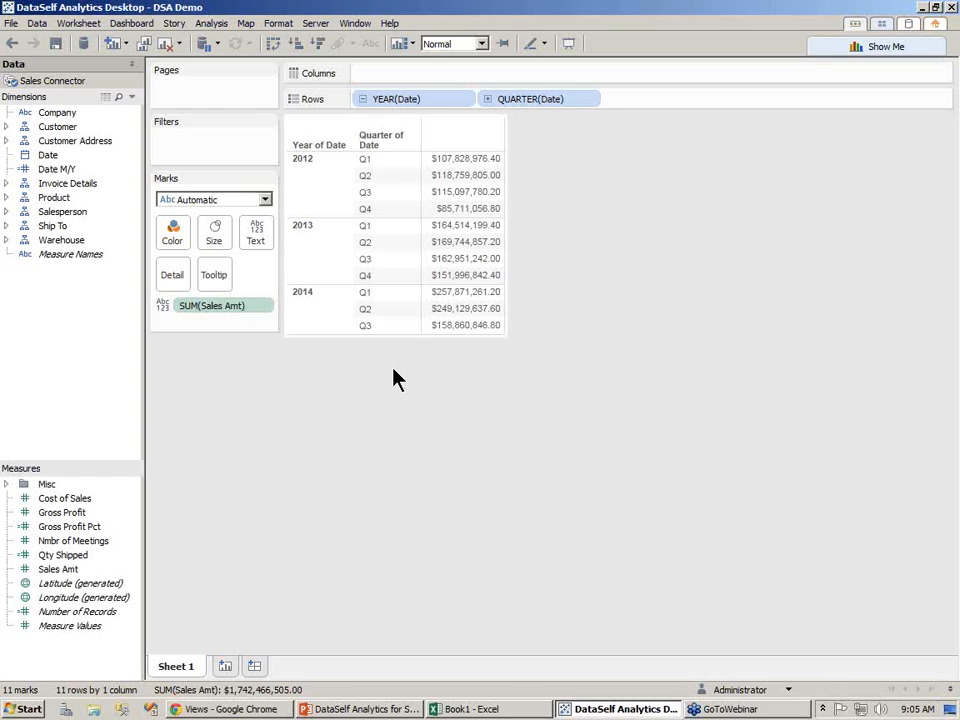
- Filter the table on Date with a relative date filter set to the previous quarter
click(49, 157)
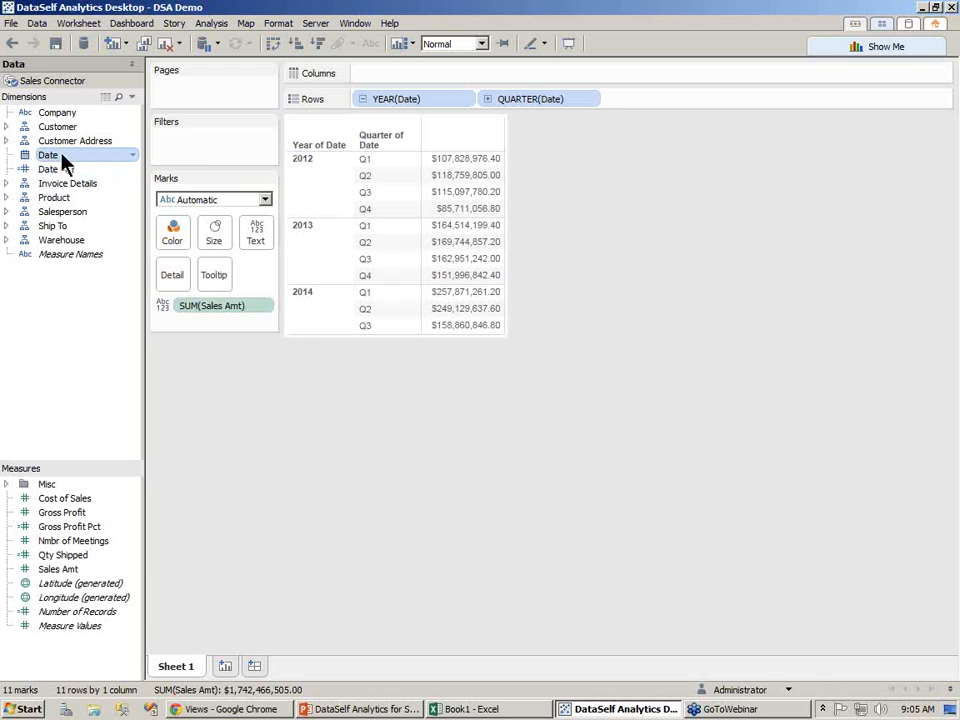
drag(63, 160, 185, 146)
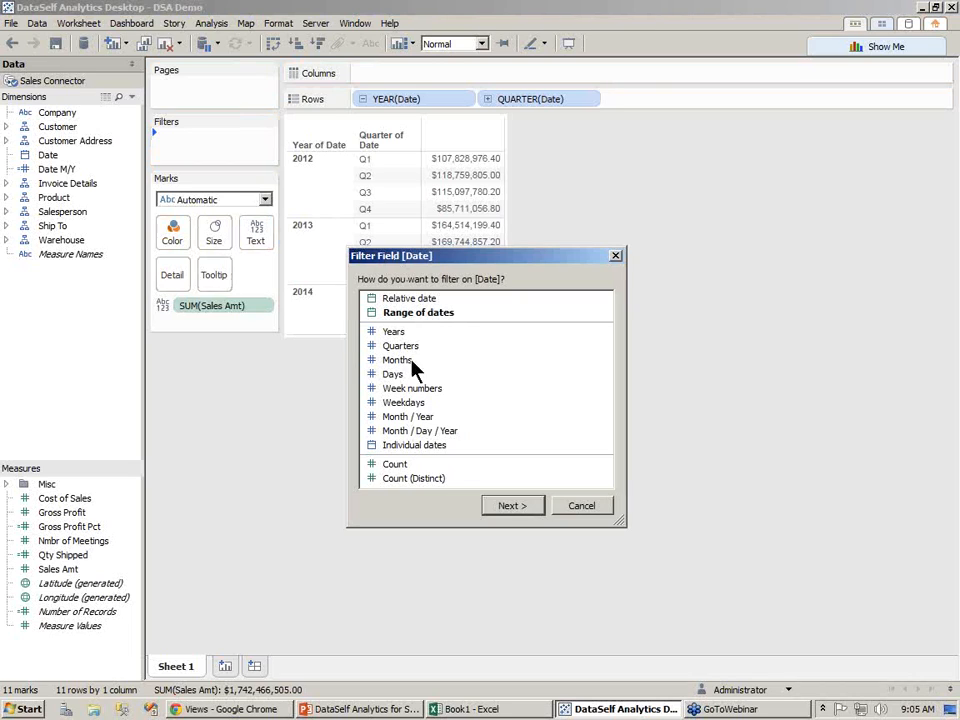
click(425, 300)
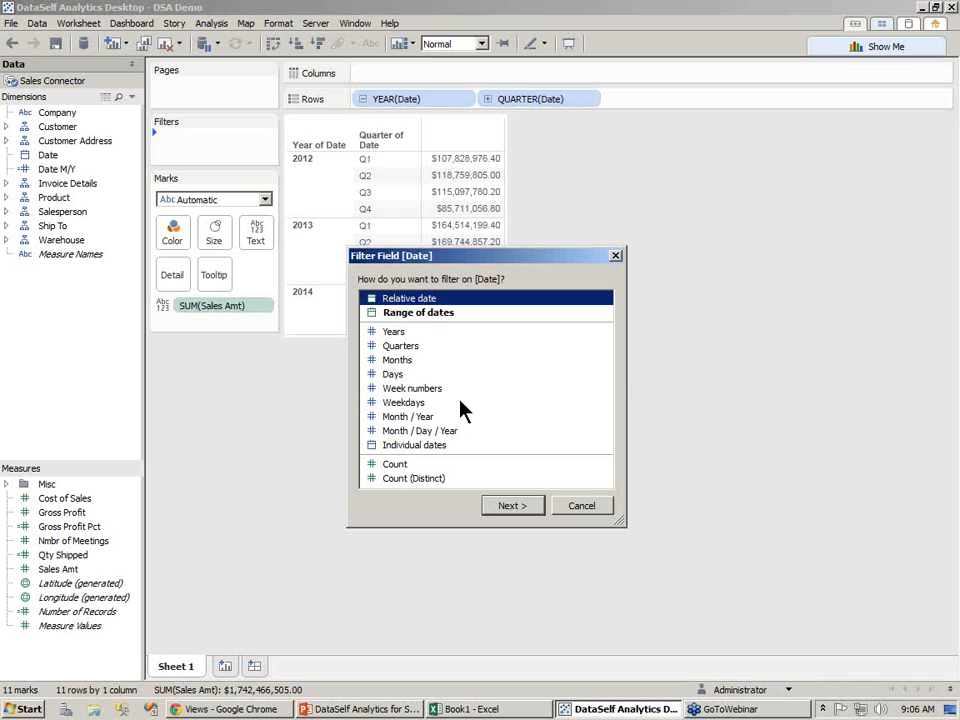
click(512, 506)
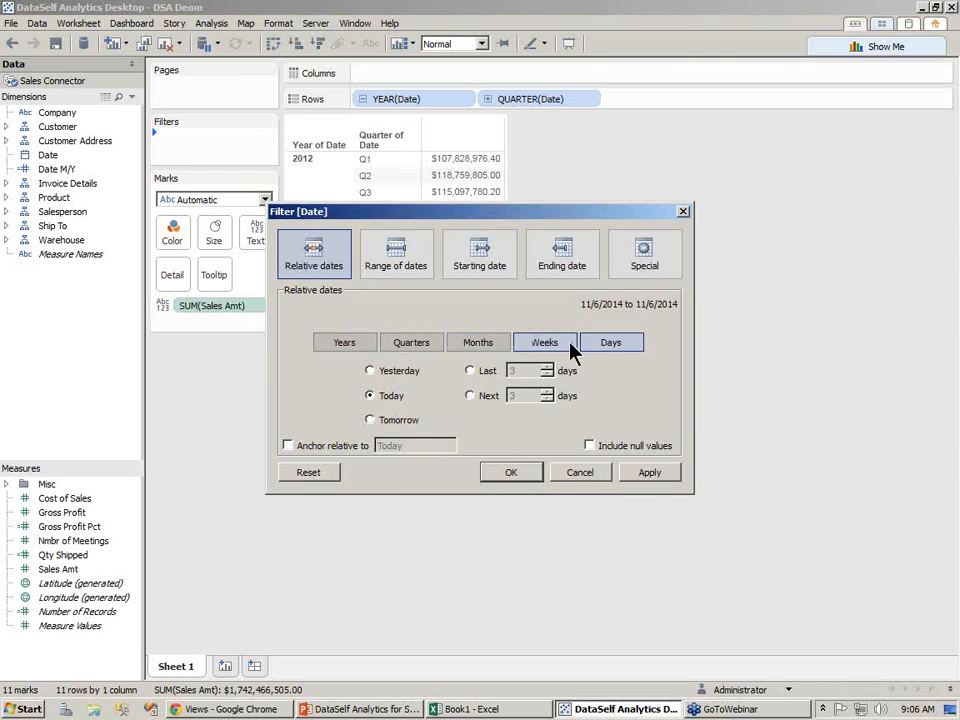
click(413, 352)
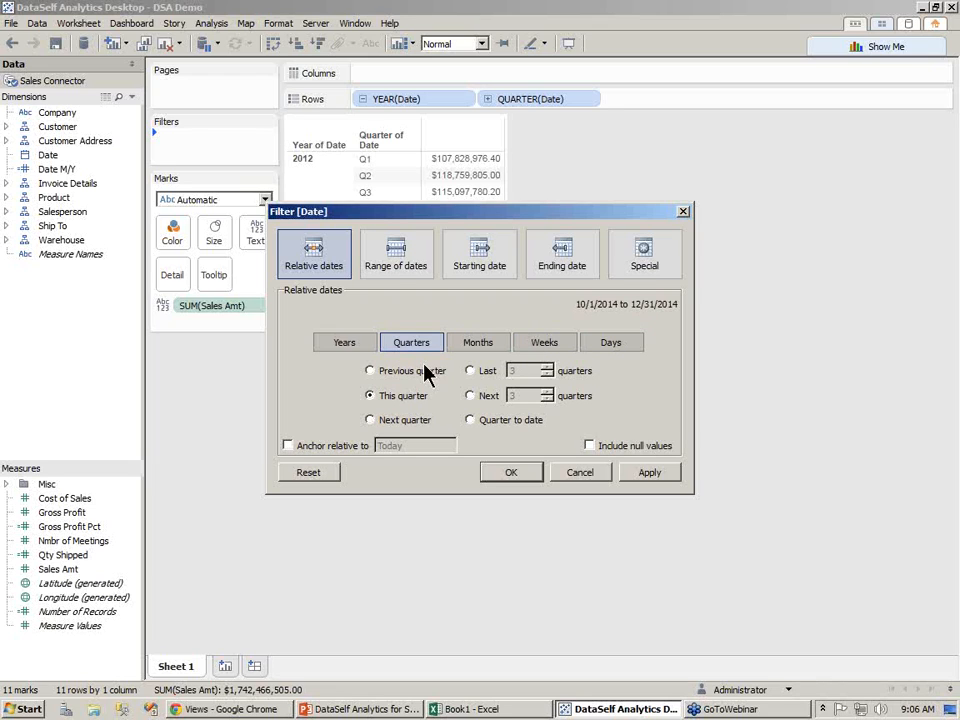
drag(440, 218, 679, 194)
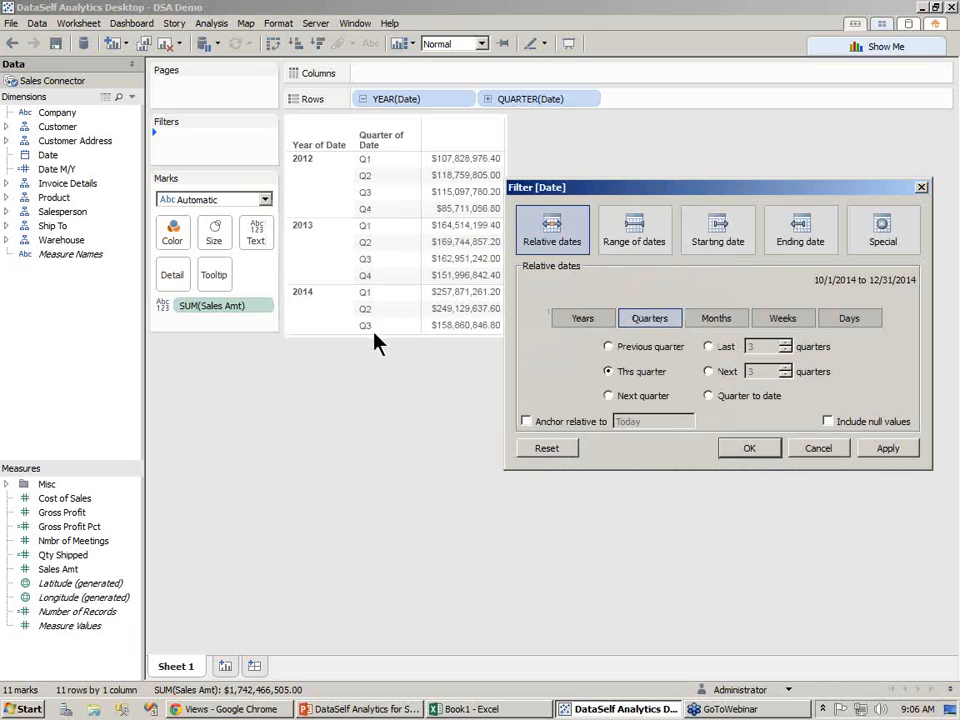
click(640, 348)
click(749, 448)
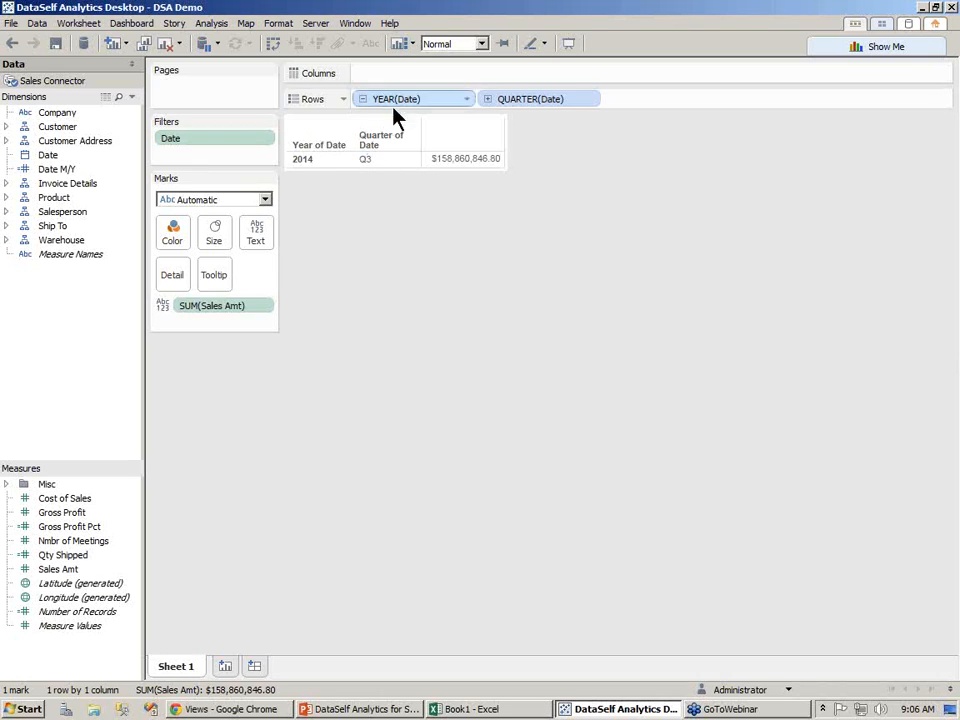
- Move the year and quarter of Date from rows to columns and list Customer on the rows
drag(393, 101, 524, 76)
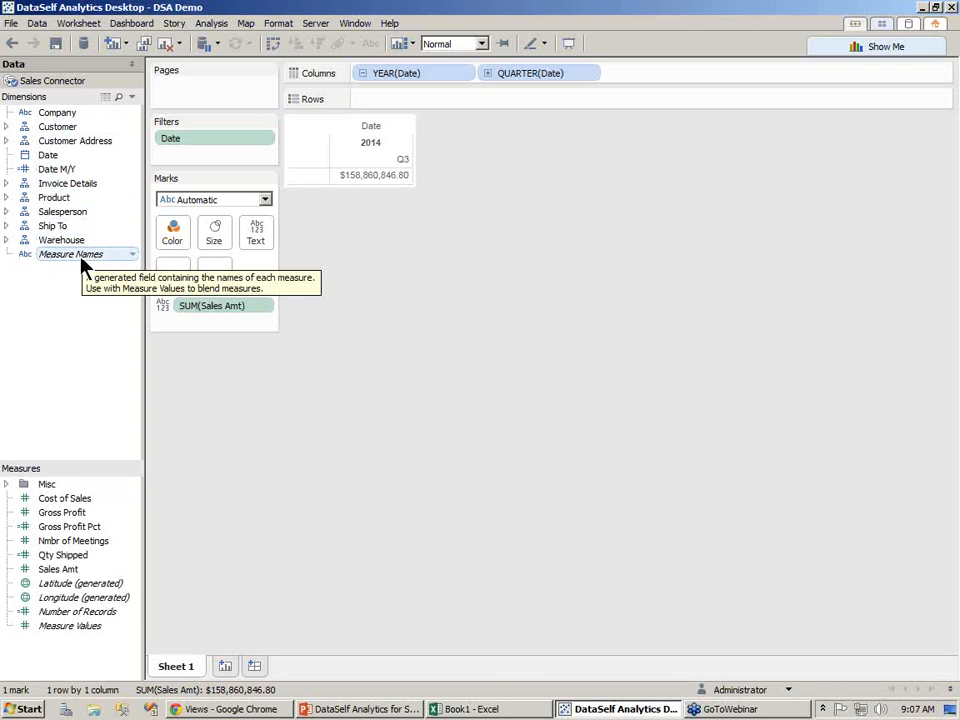
click(7, 127)
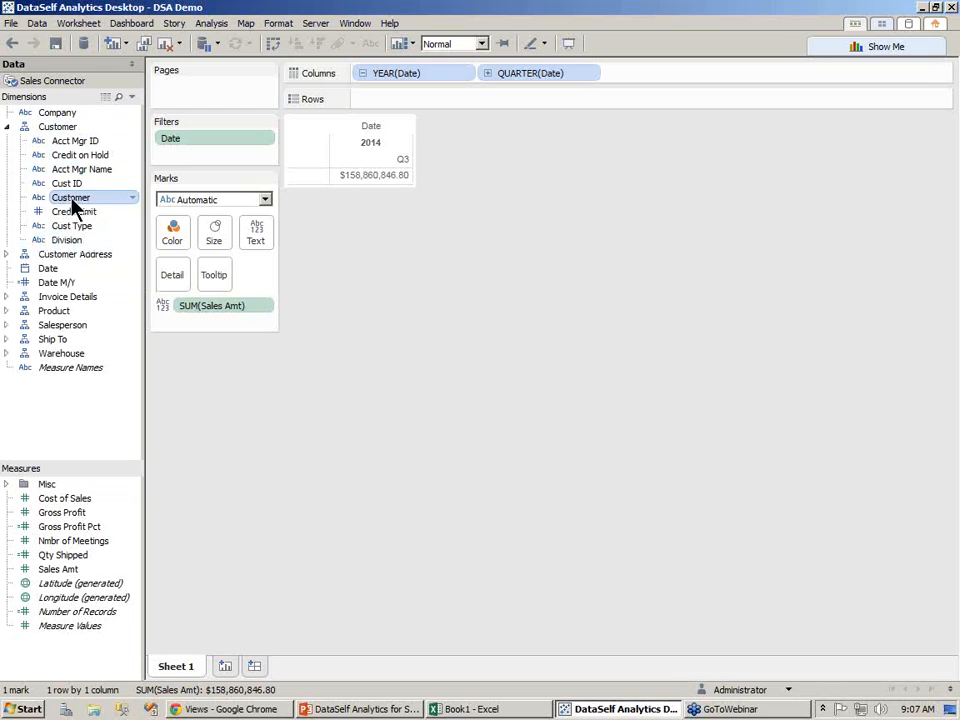
drag(72, 205, 310, 190)
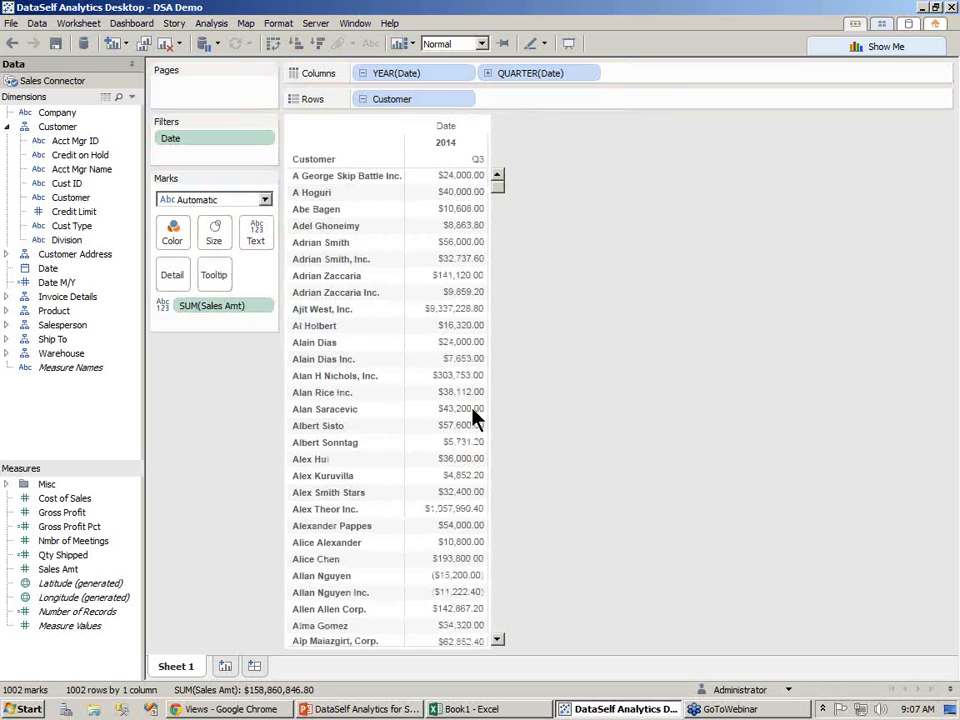
mouse_move(477, 446)
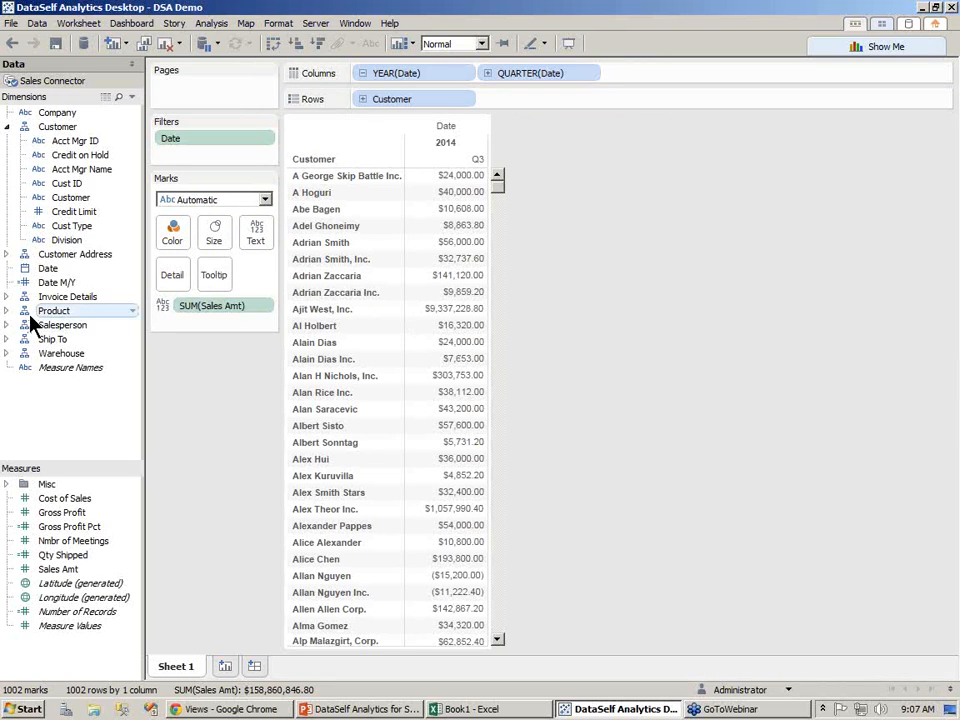
- Add Inv No with all its members after Customer on the rows, and insert the invoice Date between them
click(7, 297)
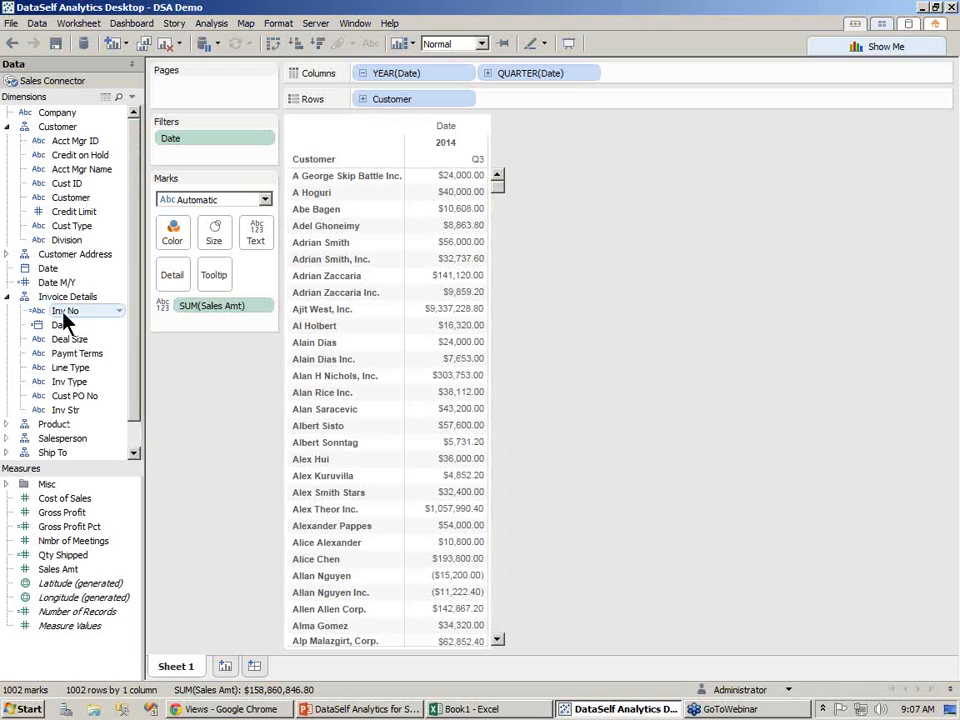
drag(64, 318, 529, 112)
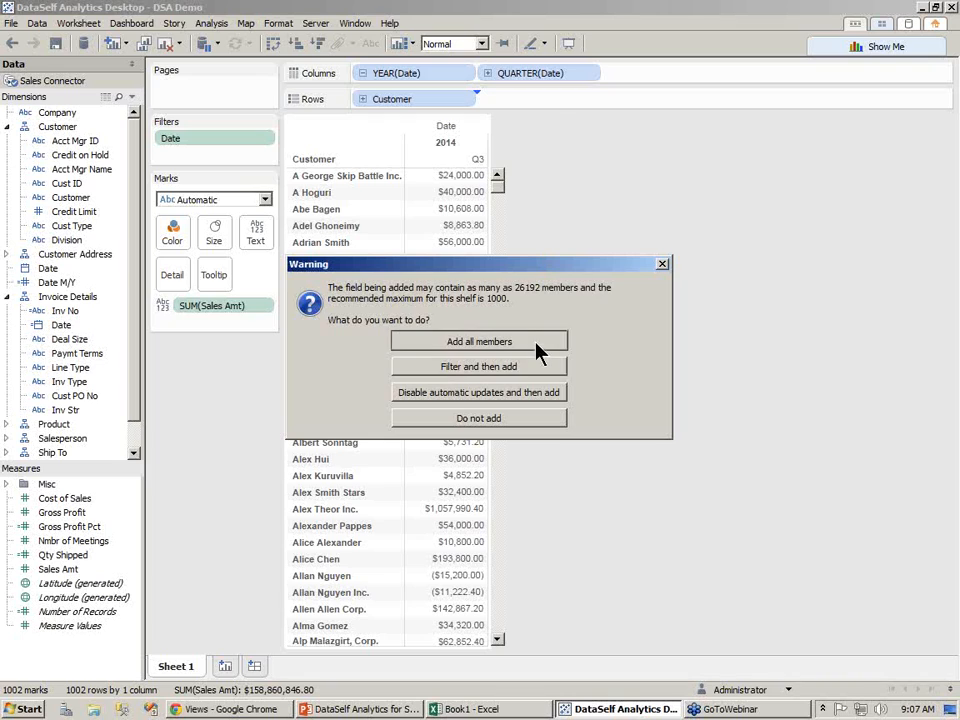
click(537, 343)
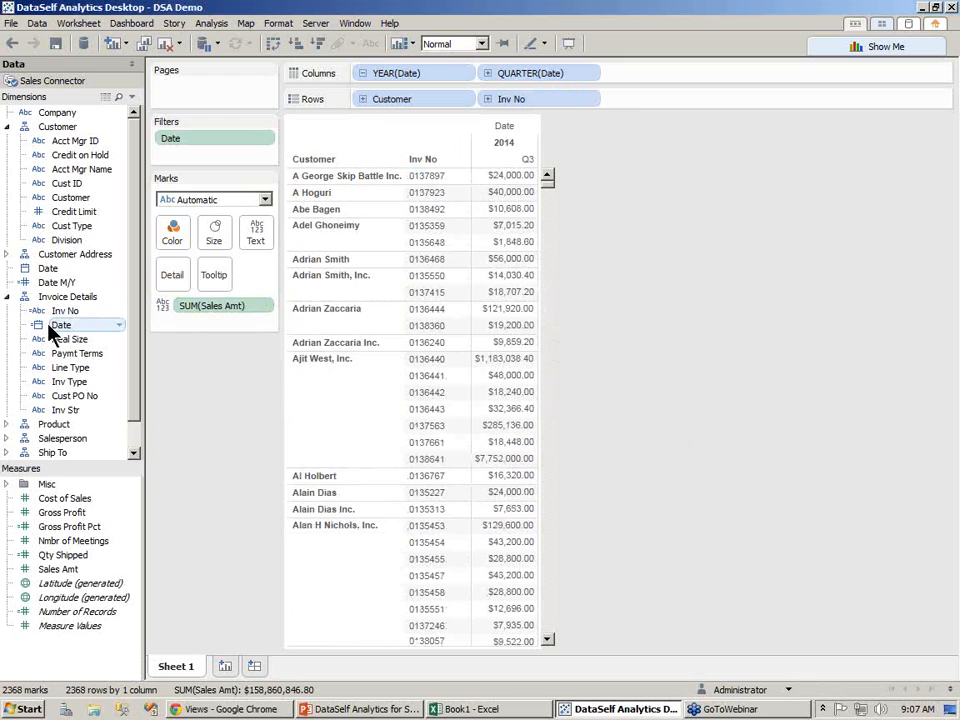
mouse_move(60, 327)
mouse_down()
mouse_move(485, 75)
mouse_move(630, 106)
mouse_move(553, 111)
mouse_move(458, 97)
mouse_move(480, 103)
mouse_up()
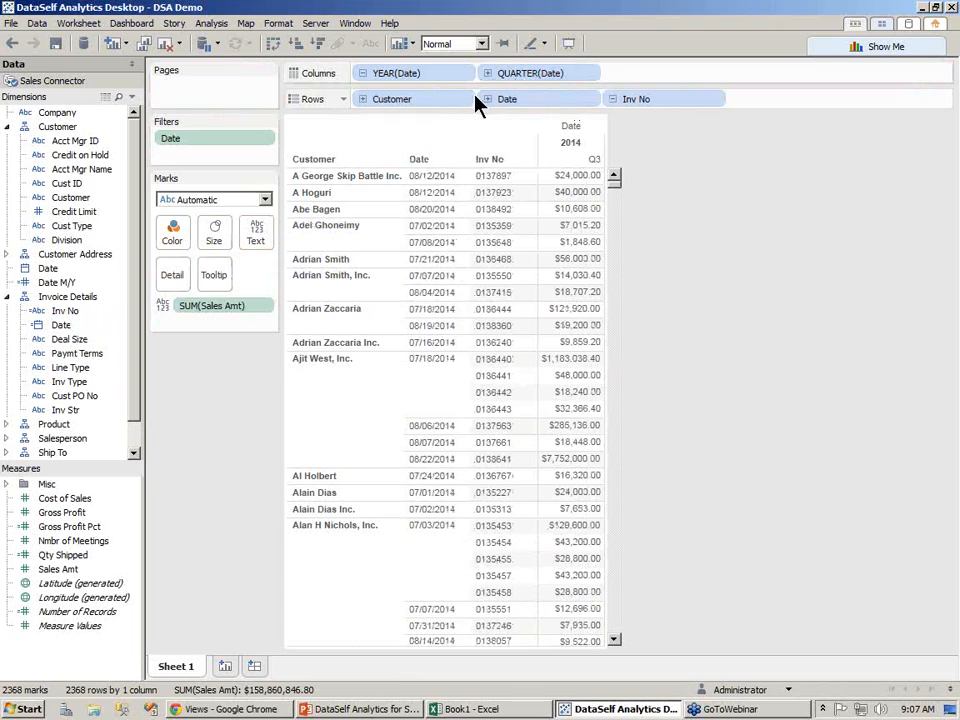
- Collapse the Invoice Details fields and add Product after Inv No on the rows
click(8, 297)
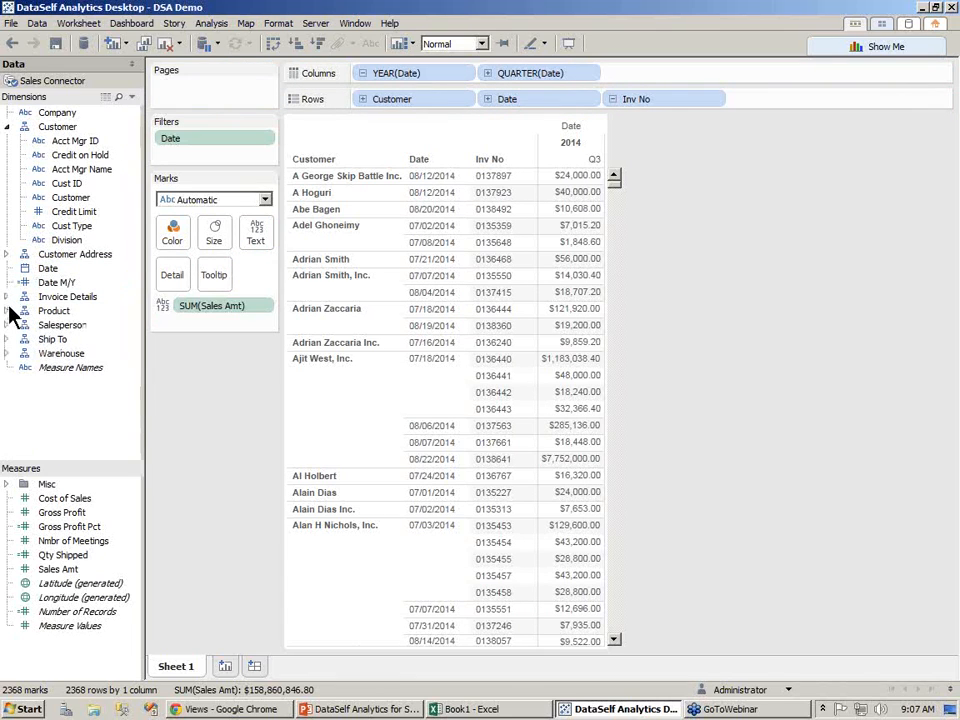
click(8, 311)
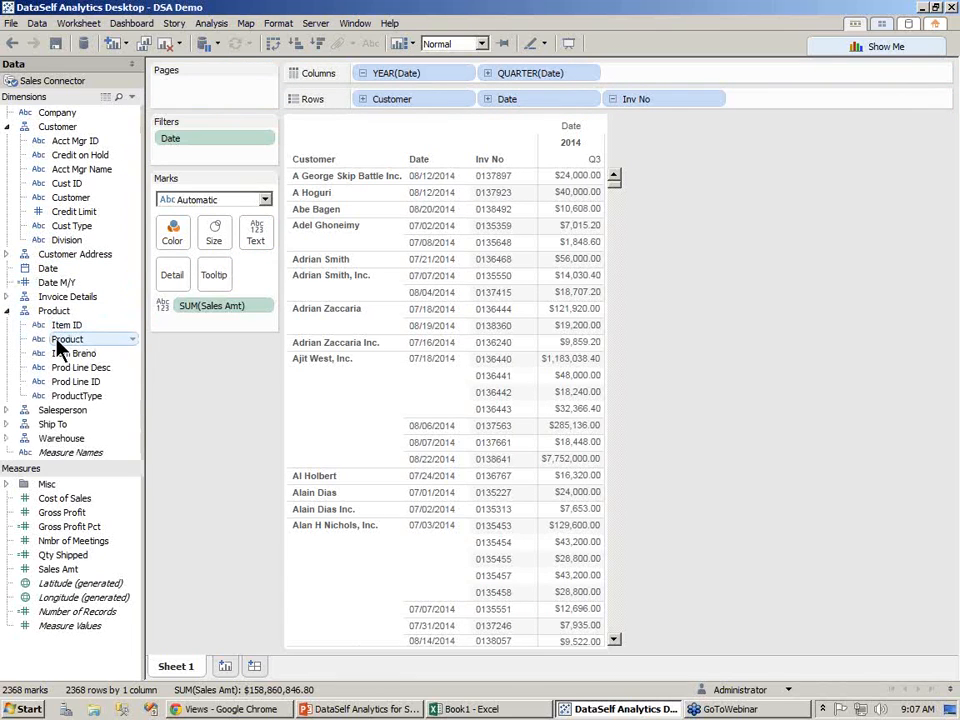
drag(57, 342, 740, 112)
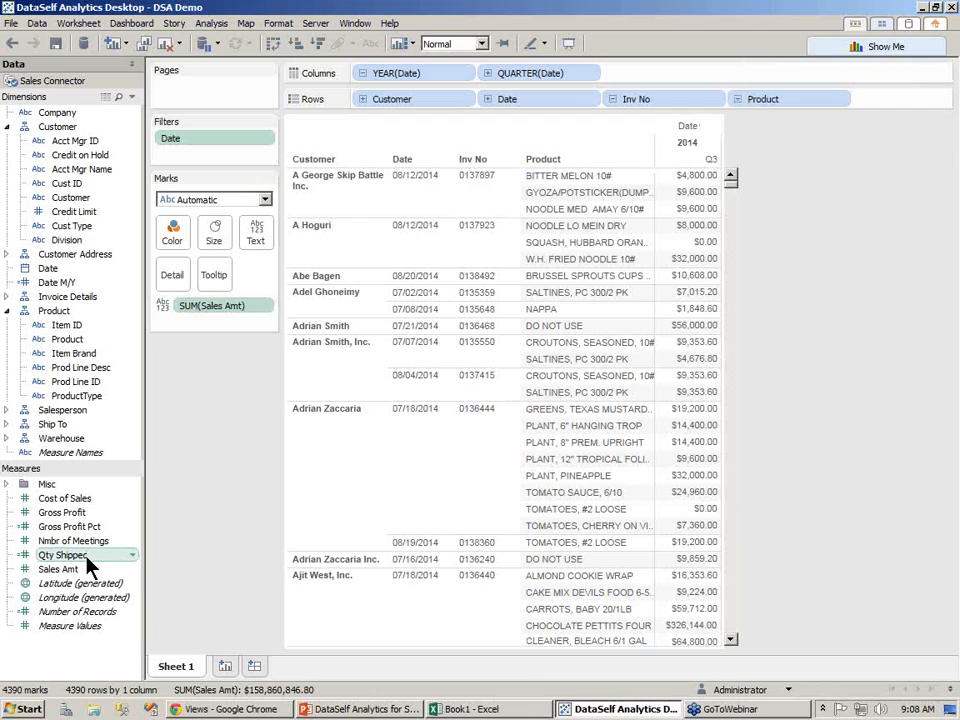
- Add Qty Shipped beside Sales Amt in the table and move Measure Names after the quarter on the columns
drag(76, 566, 689, 300)
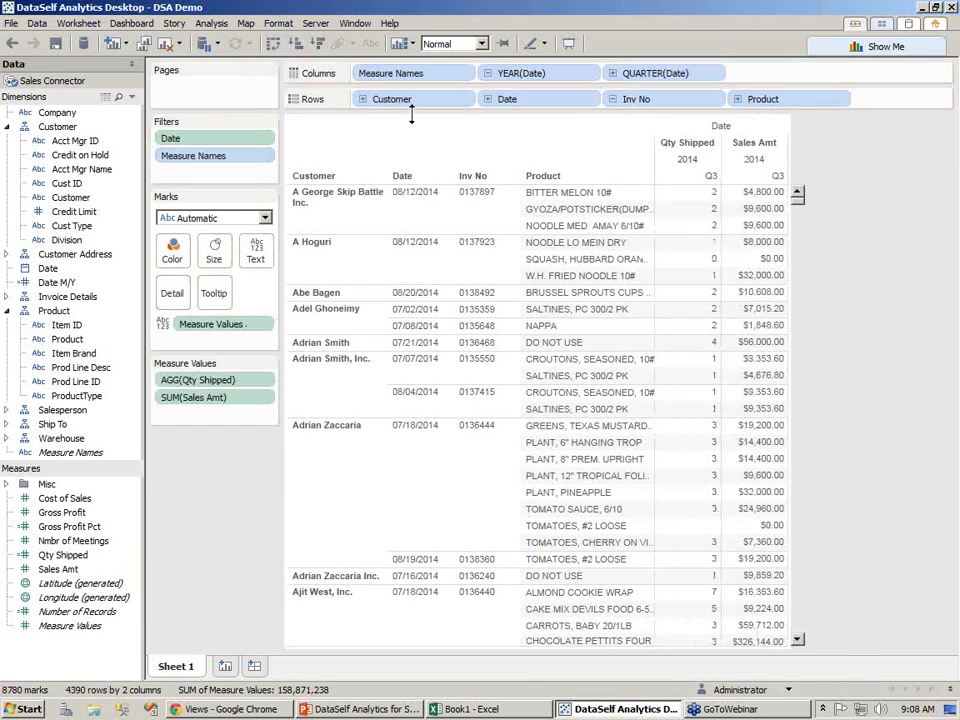
drag(408, 80, 750, 82)
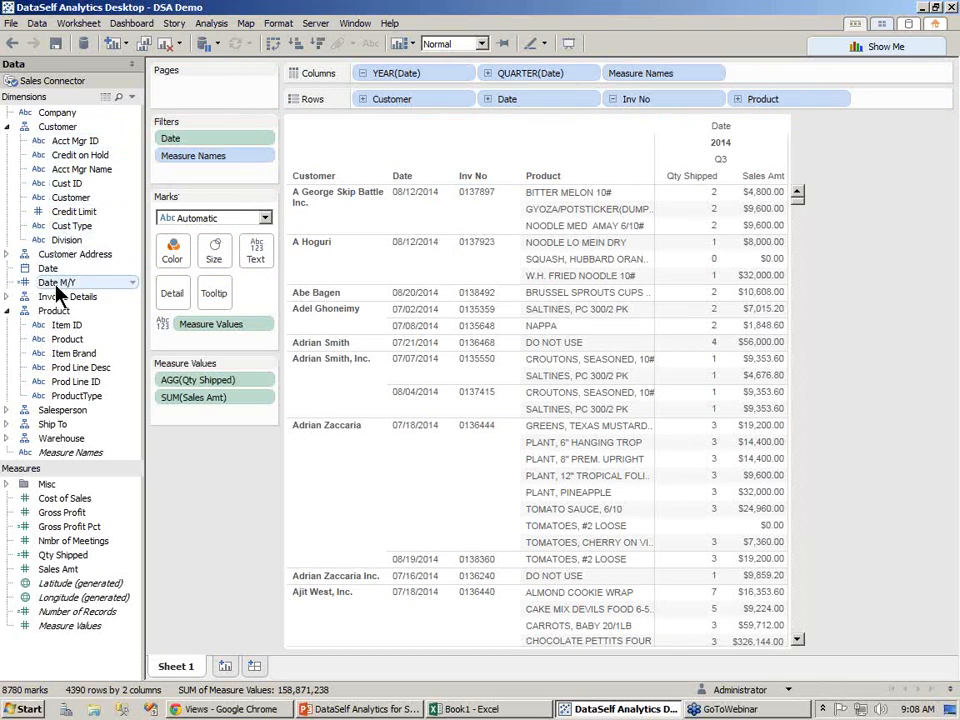
click(8, 127)
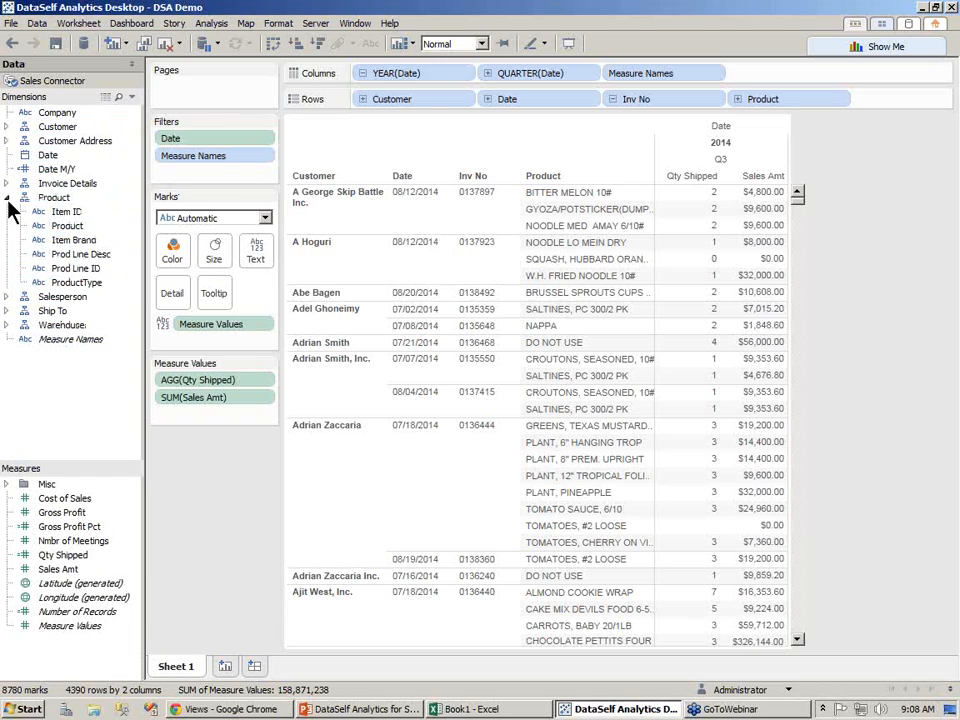
click(8, 198)
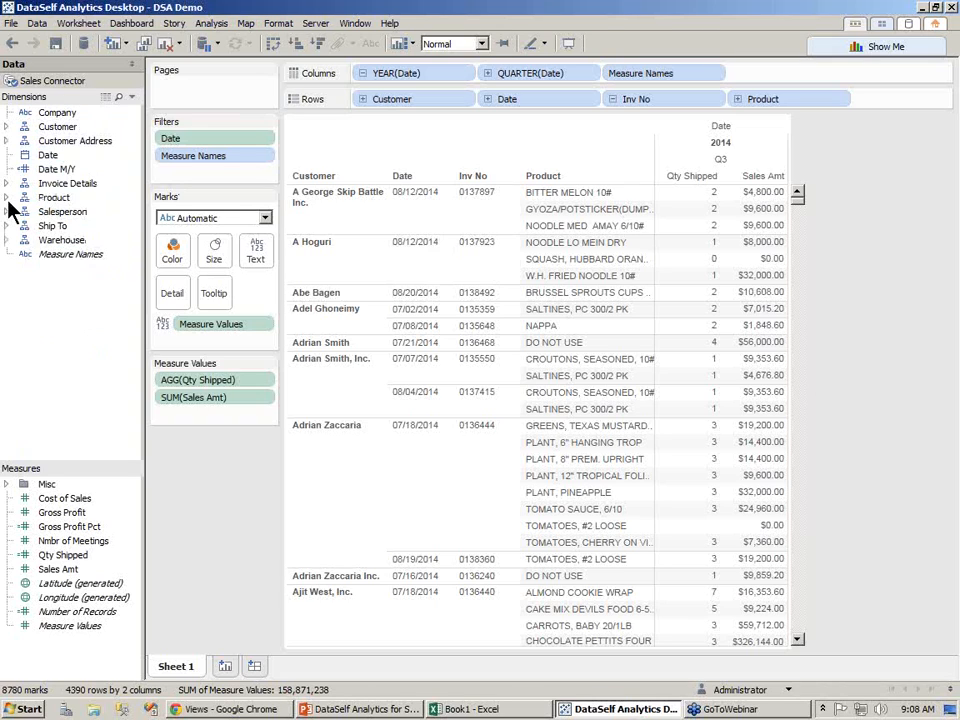
- Create a new worksheet with a line chart of Sales Amt by Date M/Y, coloured by Company
click(226, 667)
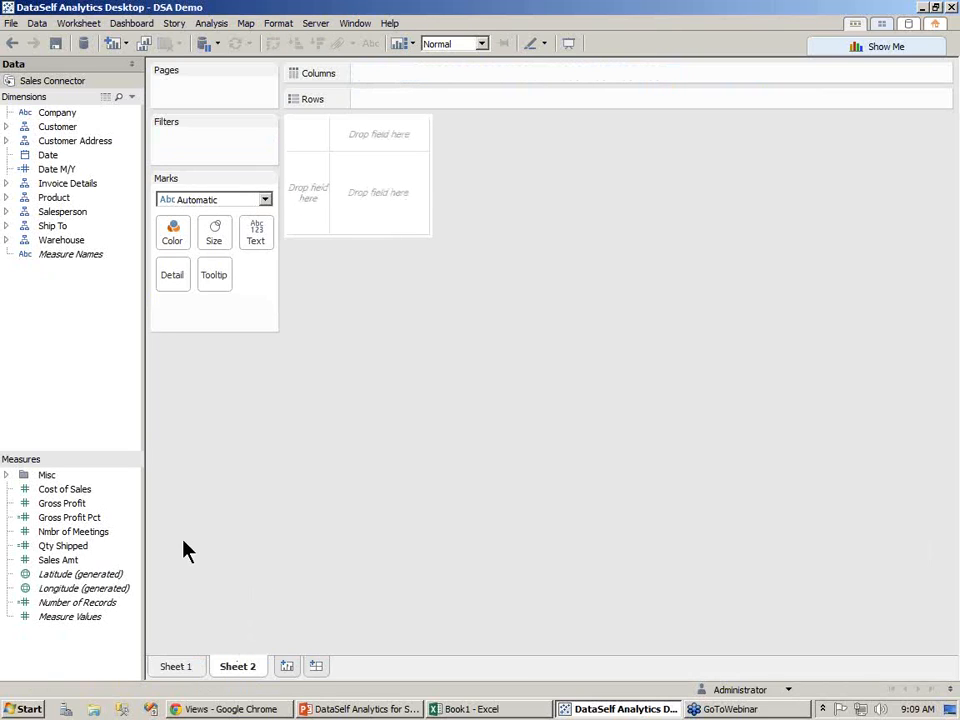
click(66, 564)
drag(97, 566, 386, 114)
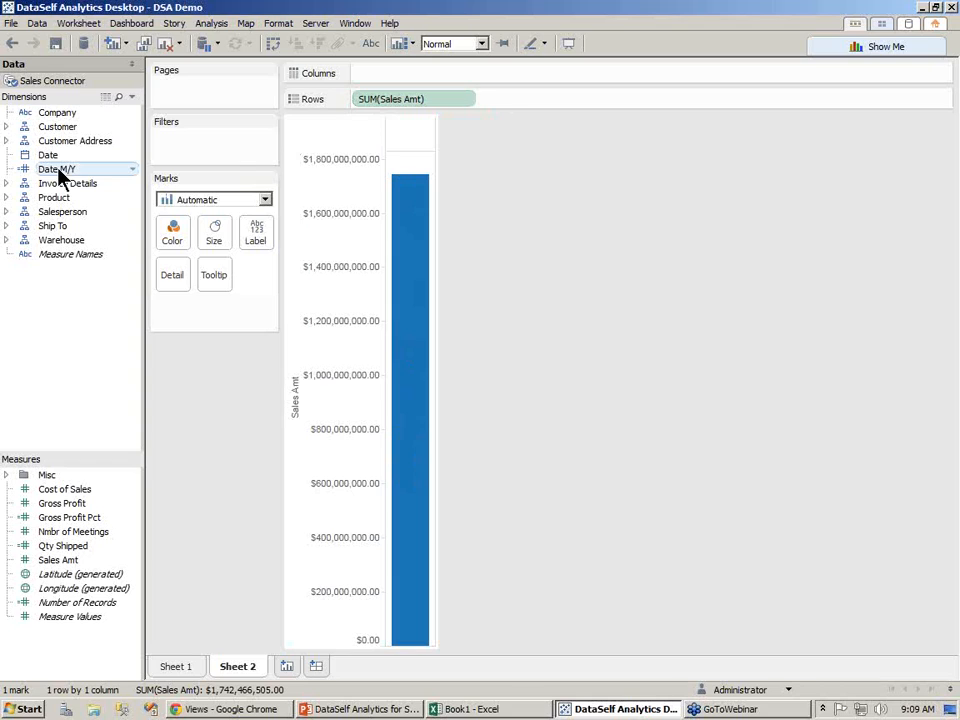
mouse_move(60, 175)
mouse_down()
mouse_move(350, 106)
mouse_move(392, 86)
mouse_up()
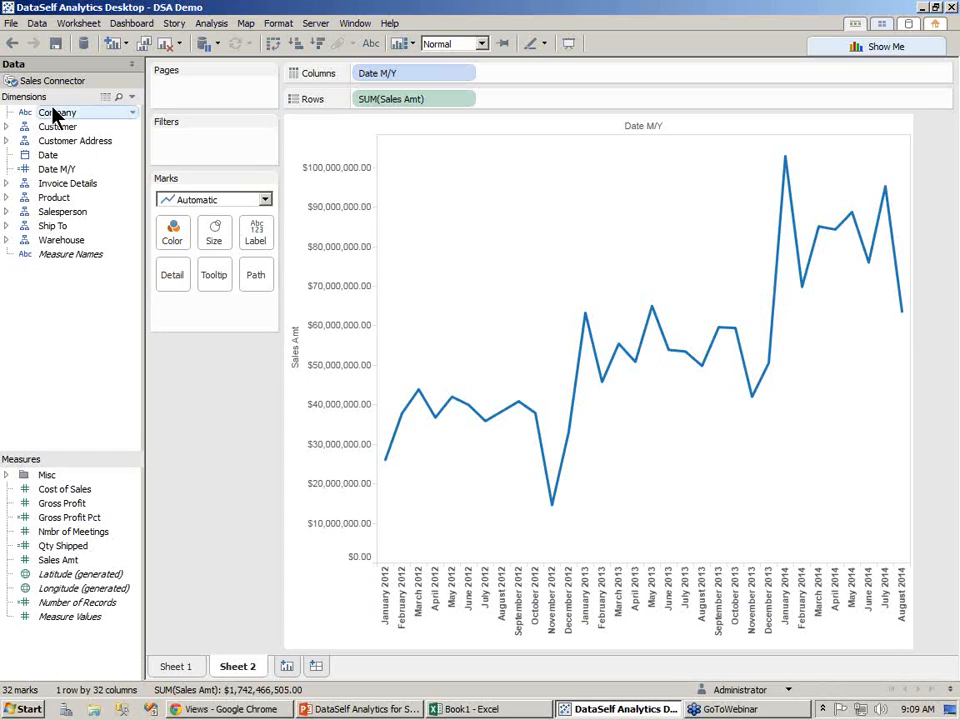
drag(57, 116, 172, 232)
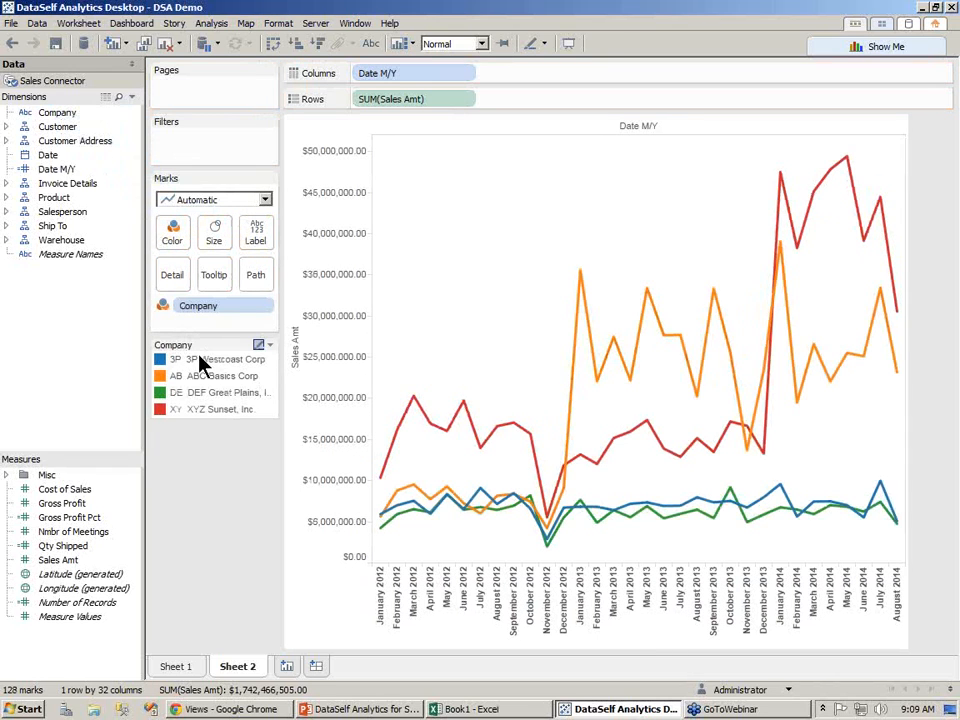
- Highlight each company's line in turn from the colour legend and clear the highlighting
click(199, 360)
click(204, 376)
click(208, 392)
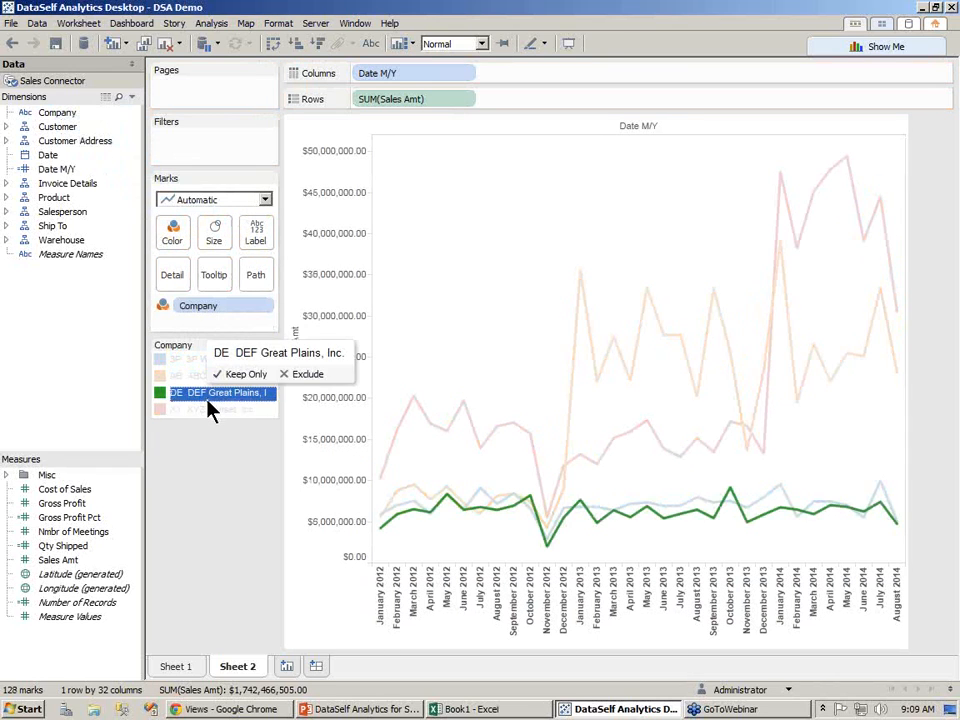
click(210, 409)
click(237, 440)
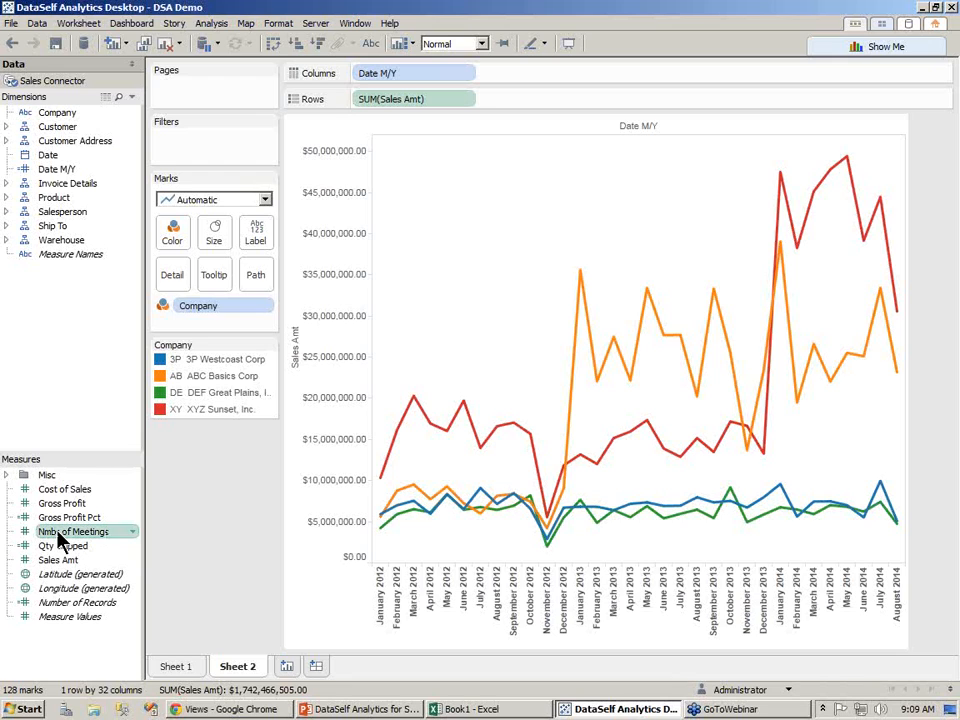
- Add Nmbr of Meetings to the rows as a second line chart below Sales Amt
drag(60, 540, 538, 101)
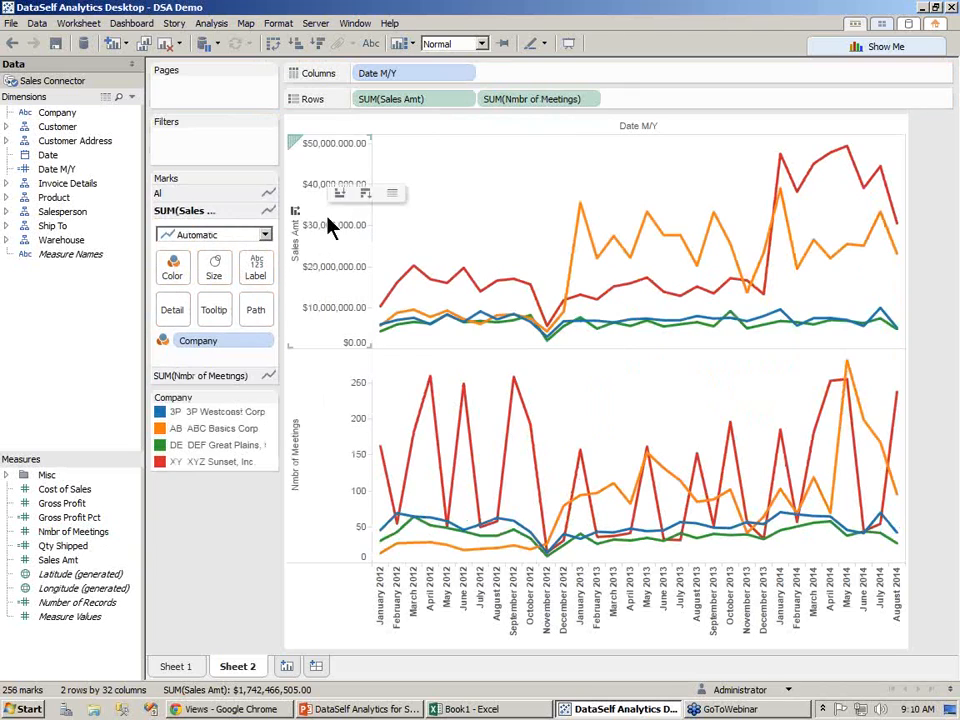
- Change the Nmbr of Meetings chart to Bar marks and clear the axis selection
click(332, 220)
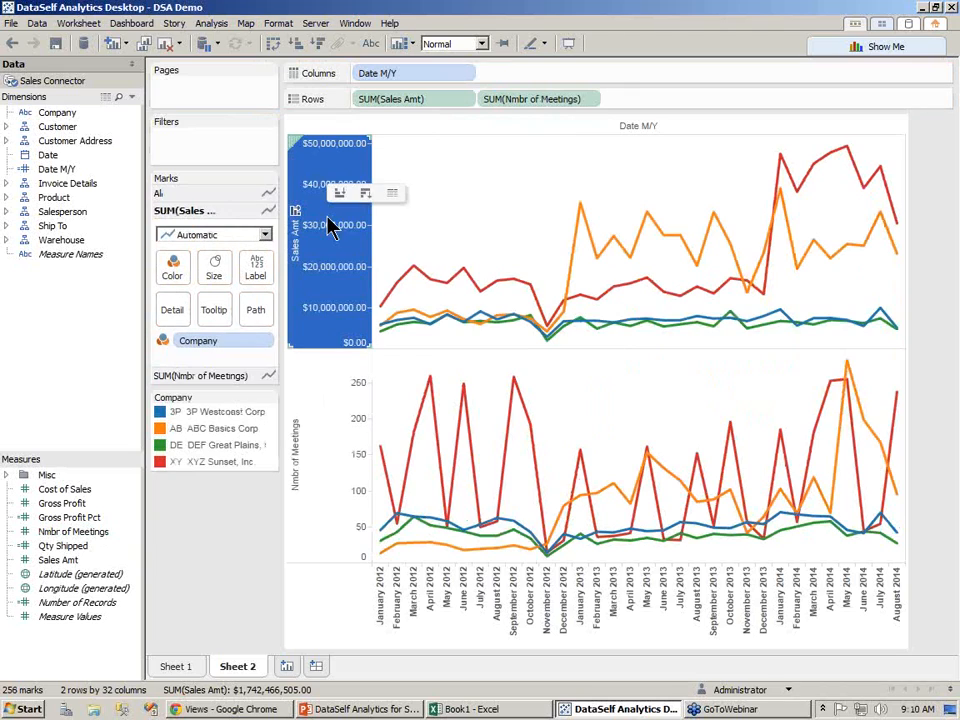
click(318, 470)
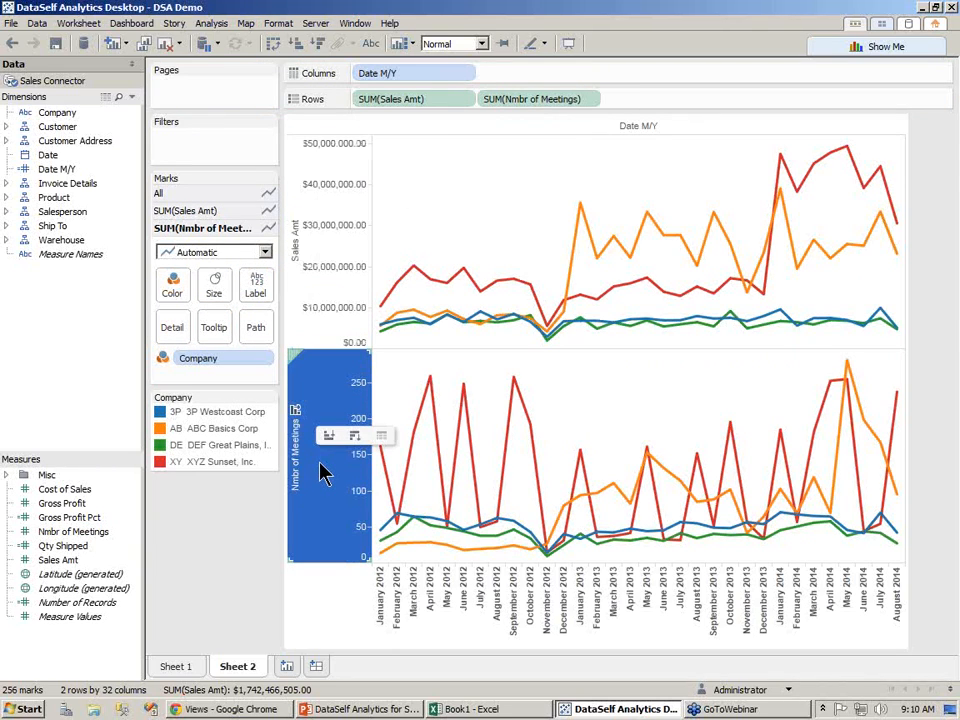
click(264, 252)
click(245, 281)
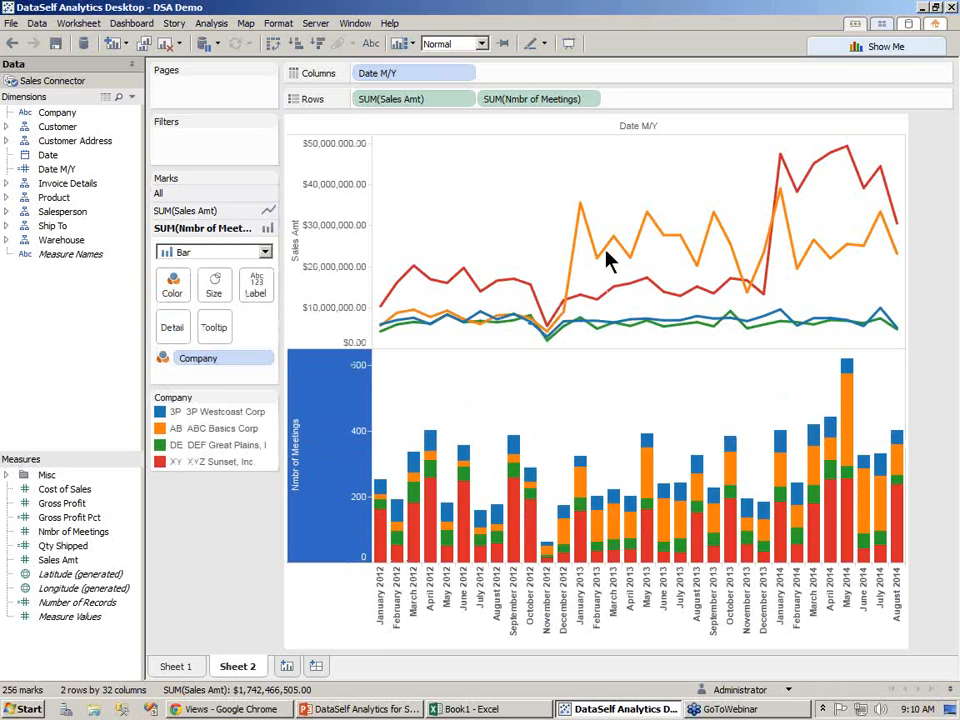
click(297, 620)
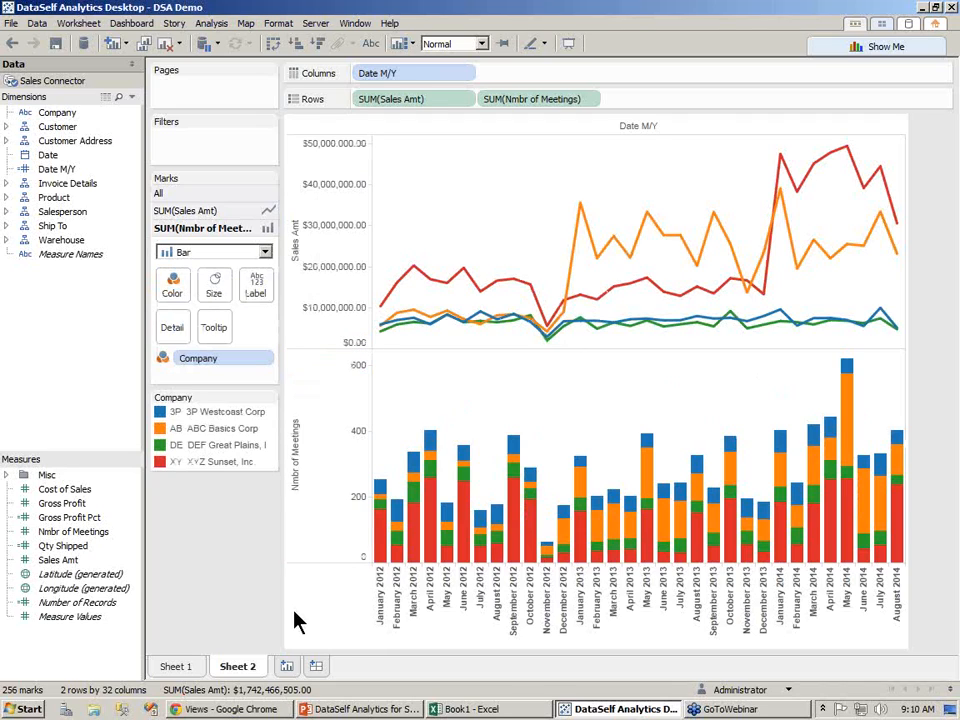
- Create a new worksheet with a symbol map of Sales Amt by State and Deal Size
click(287, 665)
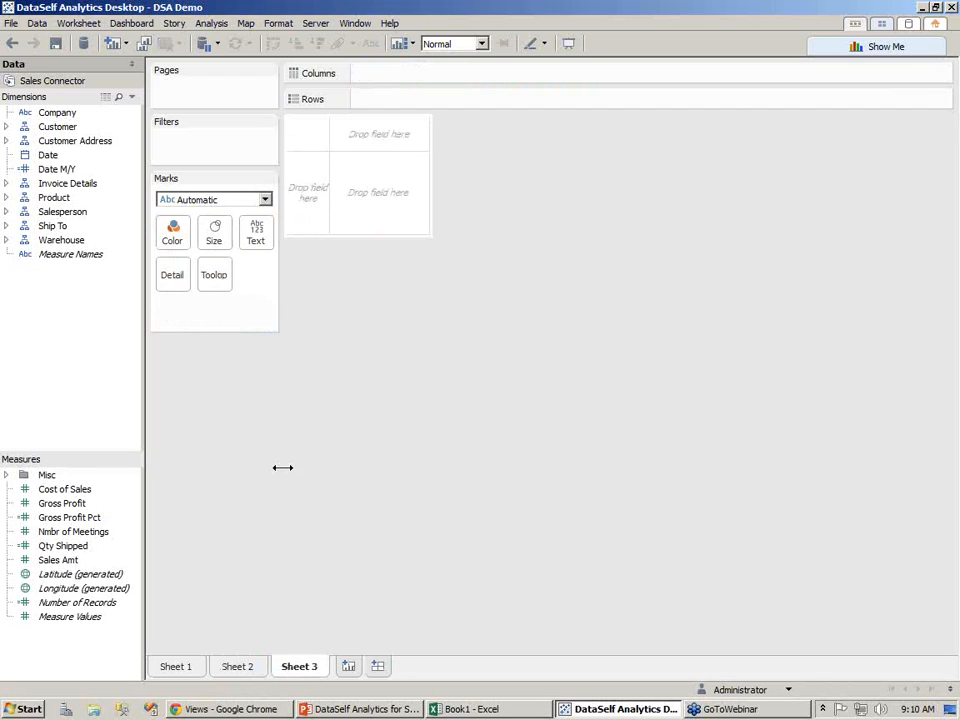
click(7, 141)
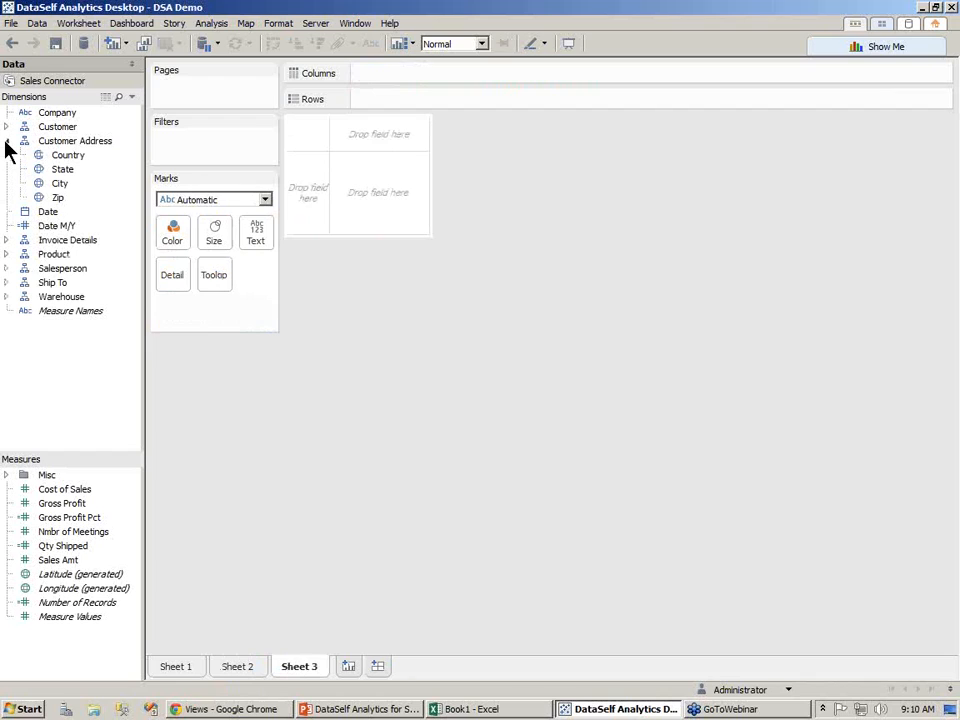
click(64, 174)
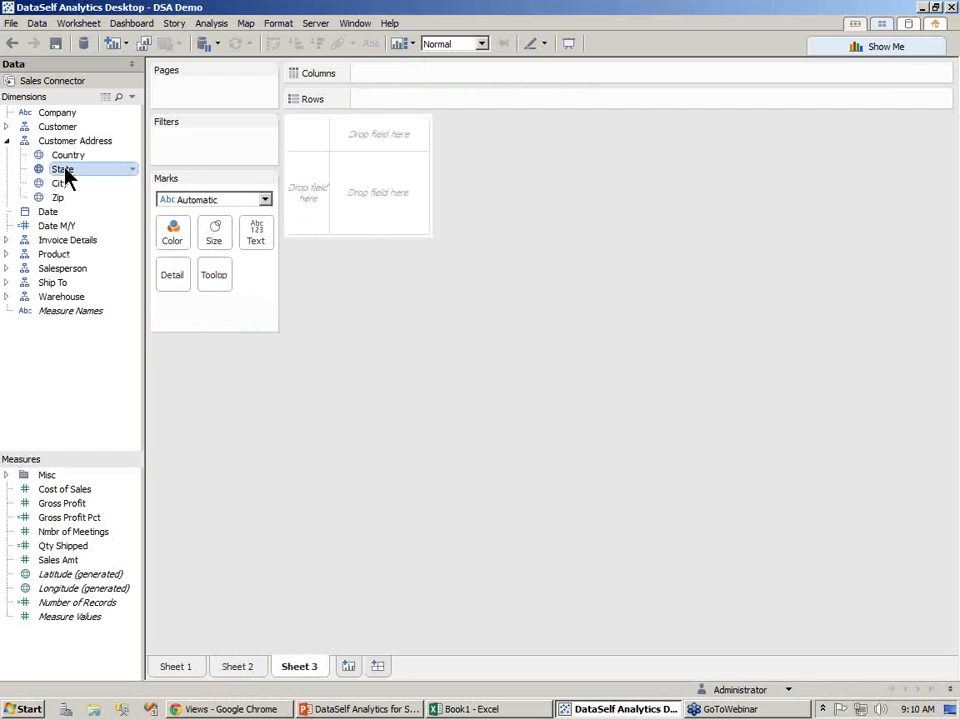
click(6, 241)
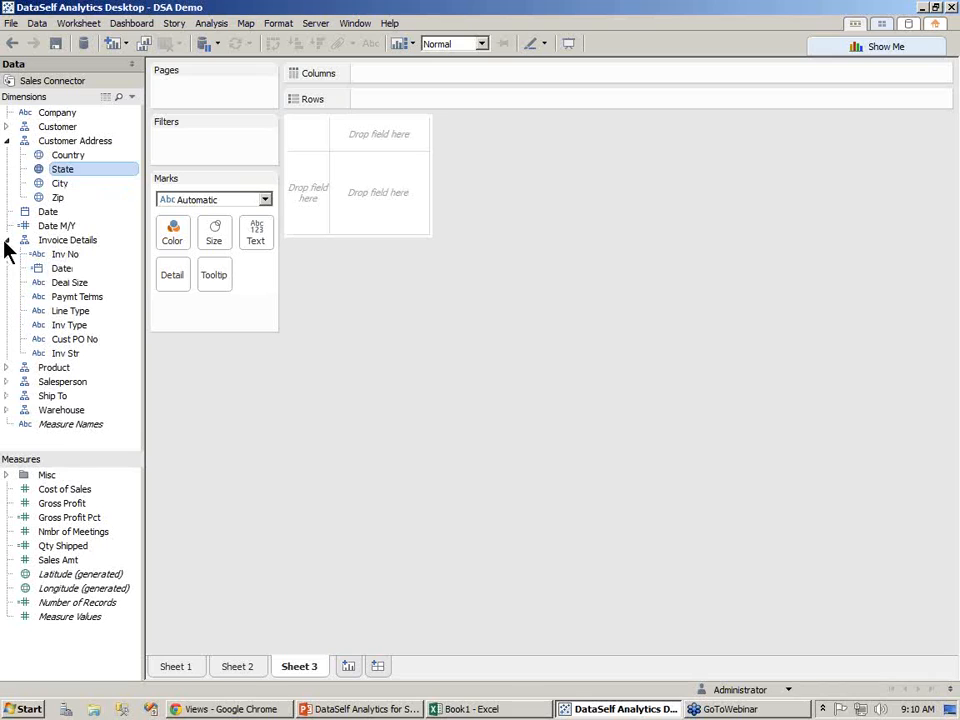
ctrl+click(72, 285)
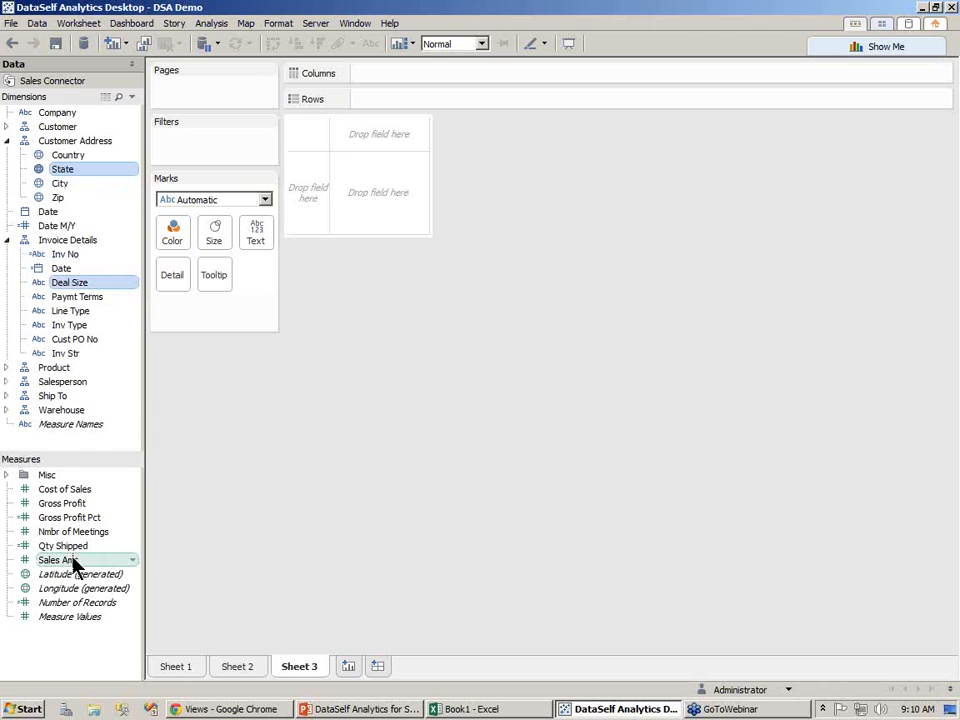
click(836, 43)
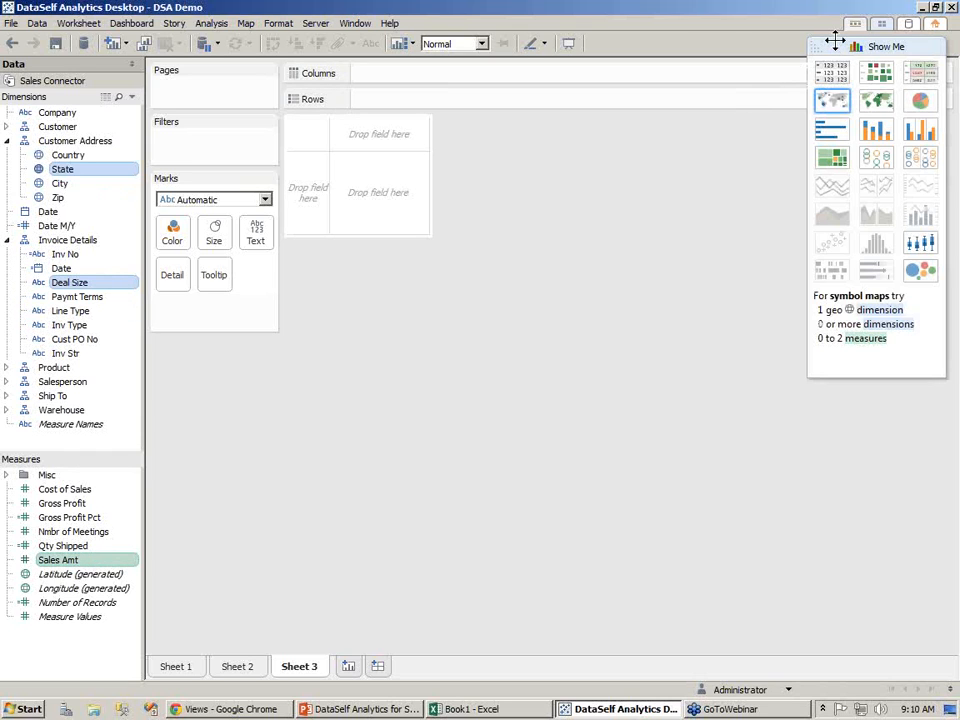
click(831, 100)
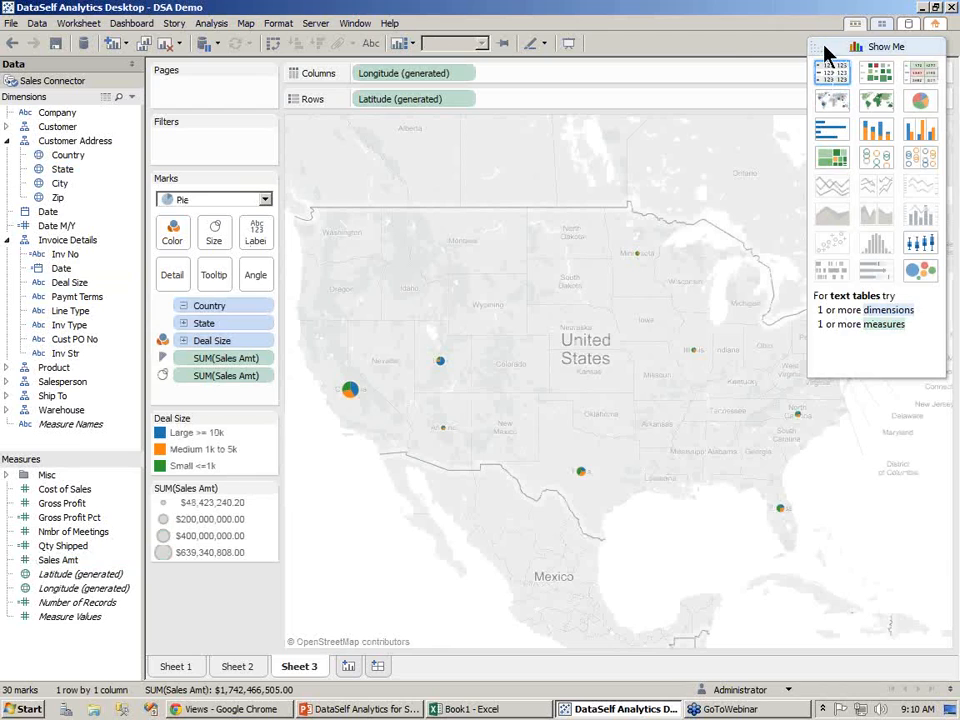
- Close the Show Me chart suggestions and enlarge the pie marks on the map
click(825, 48)
click(213, 240)
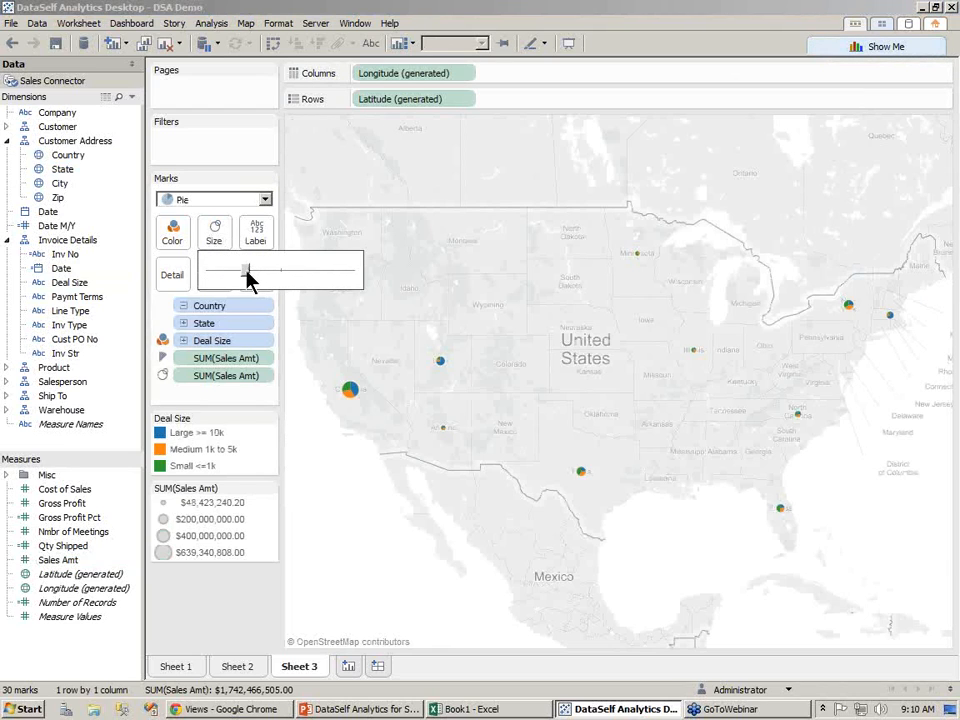
drag(247, 270, 297, 270)
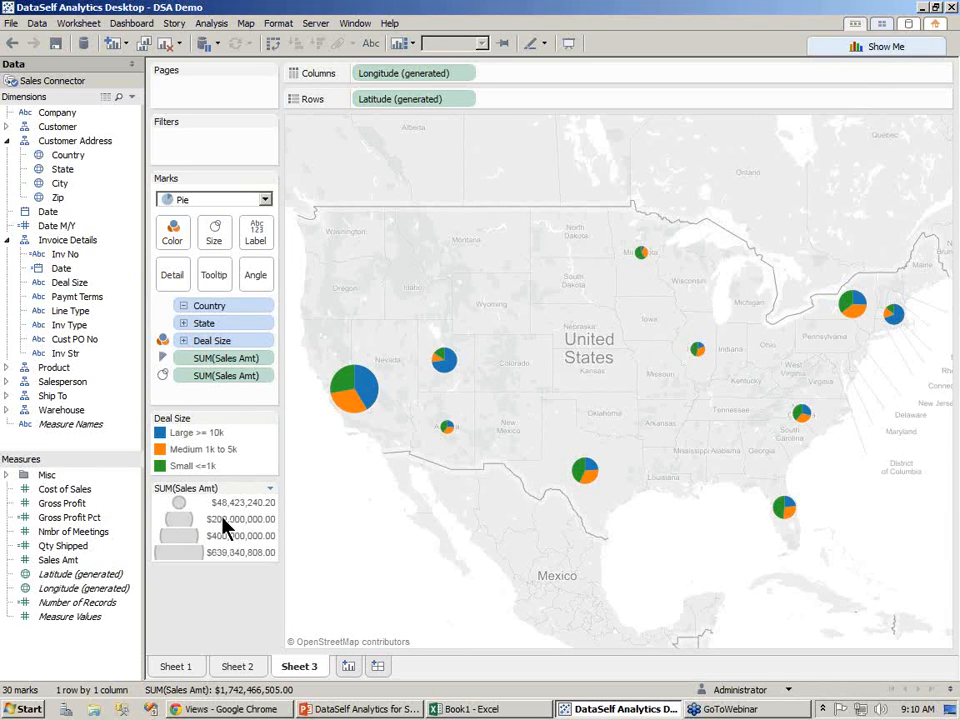
- Highlight the Large, Medium and Small deal sizes in turn from the colour legend and clear the highlighting
click(172, 436)
click(176, 449)
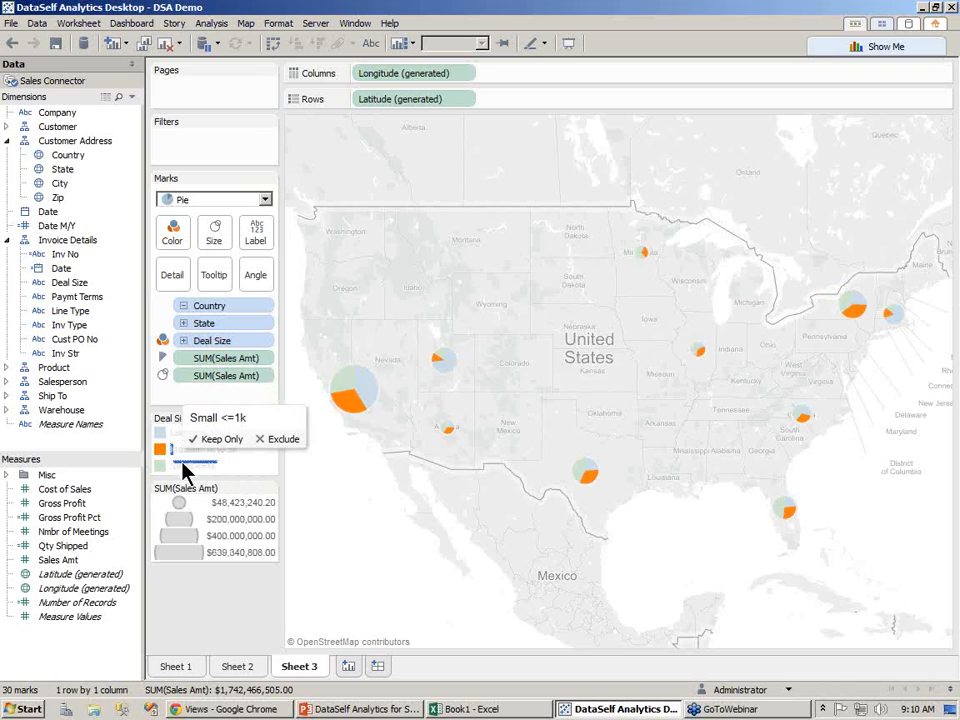
click(182, 464)
click(240, 465)
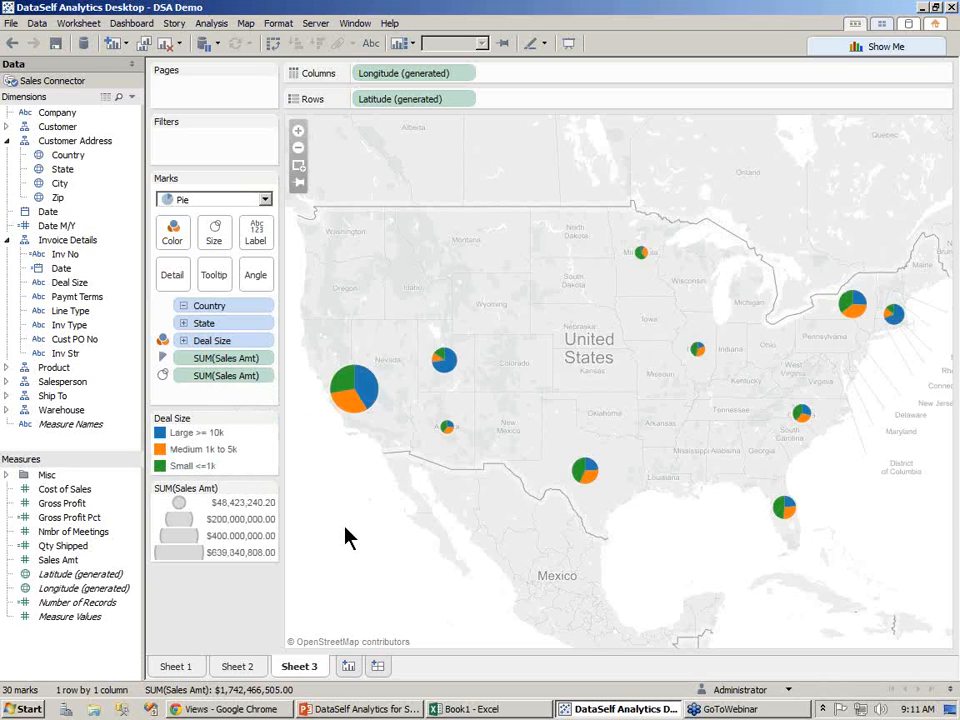
- Review Sheet 1, Sheet 2 and Sheet 3 one after another
click(190, 670)
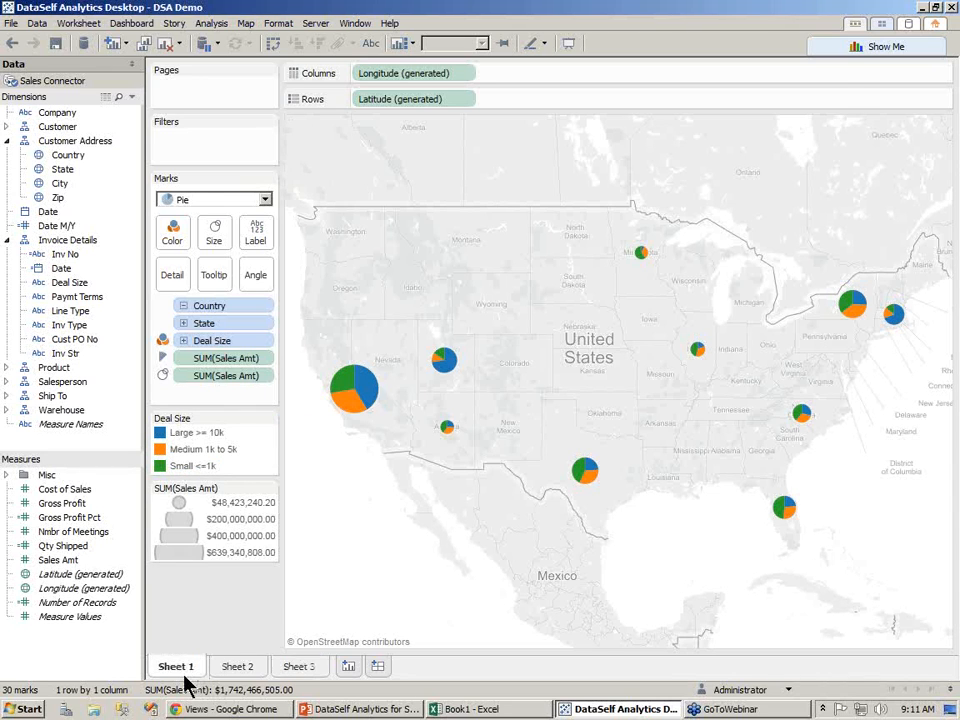
click(231, 670)
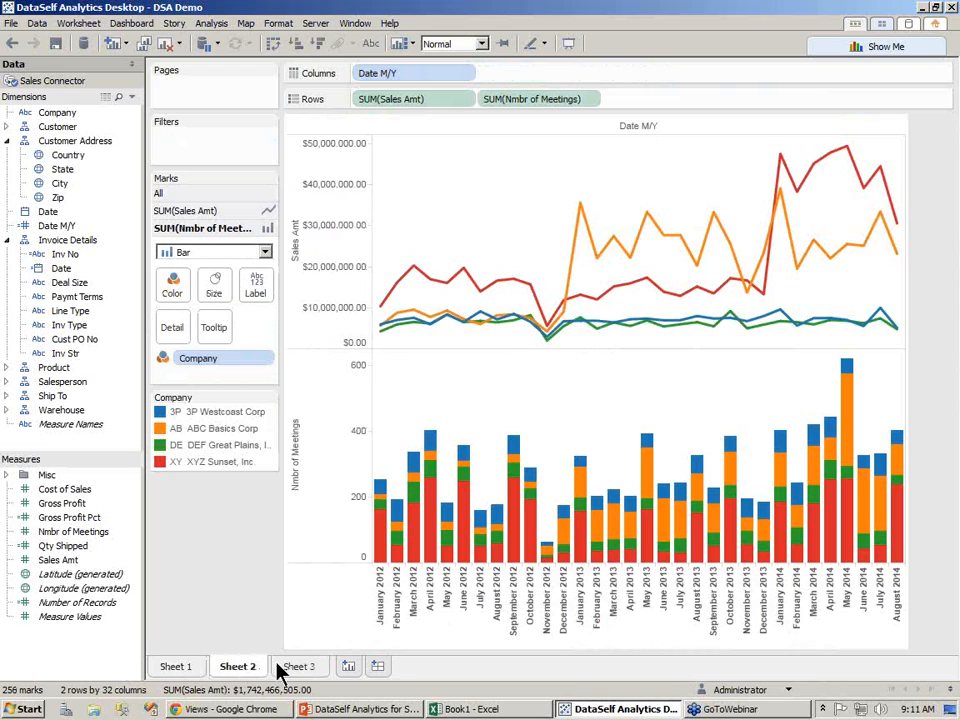
click(302, 668)
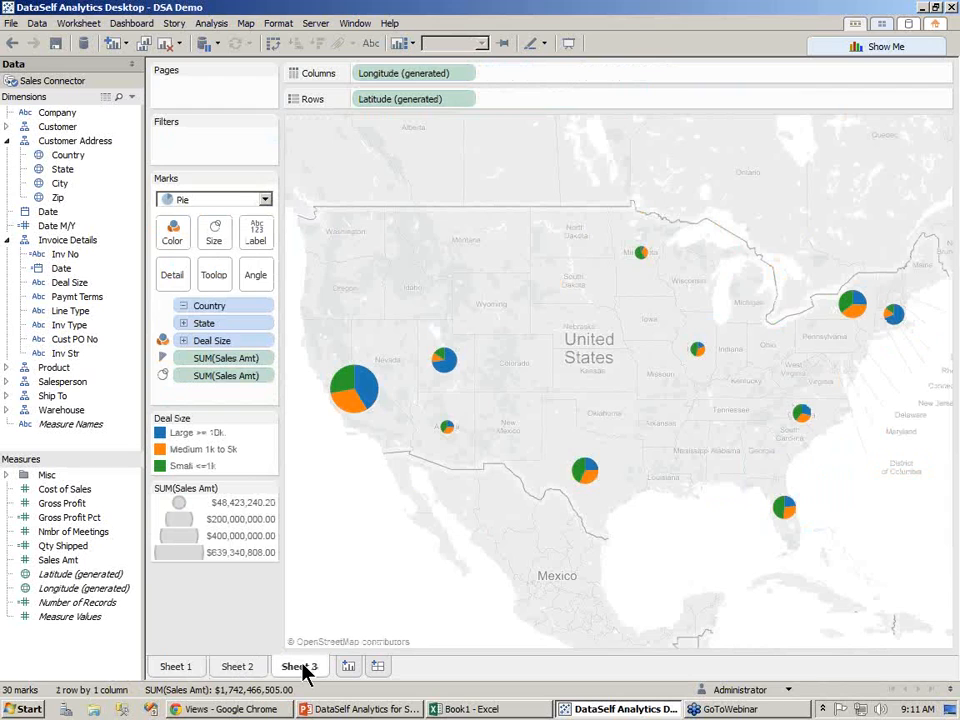
- Create a new dashboard and set its size to Automatic
click(378, 668)
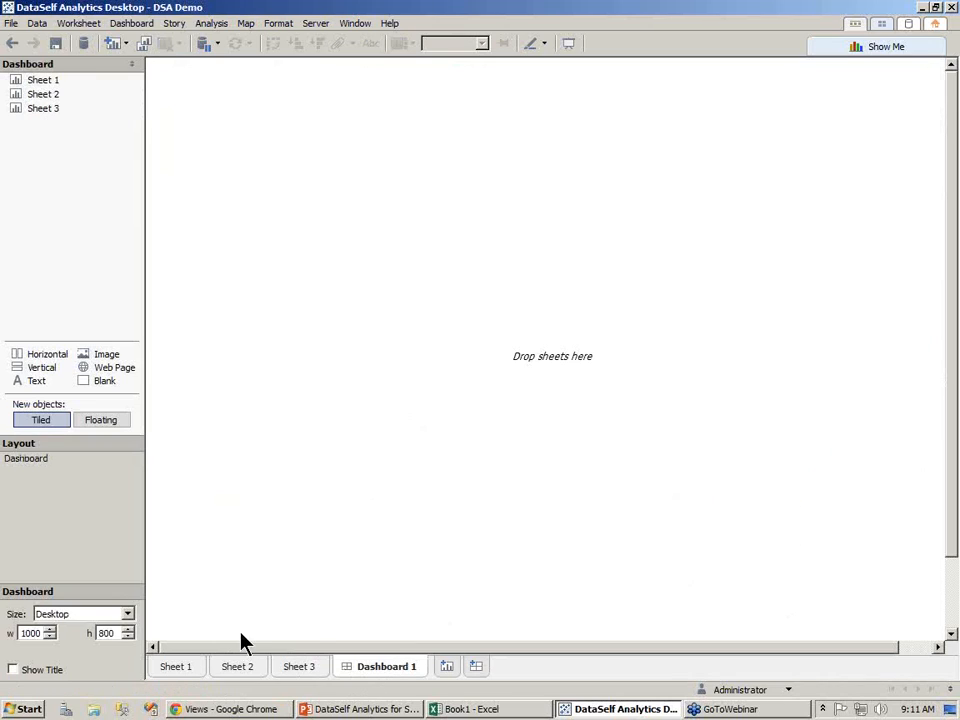
click(129, 615)
click(93, 343)
- Lay out the dashboard with the Sheet 3 map and Sheet 2 charts side by side and the Sheet 1 table below them
drag(55, 109, 300, 160)
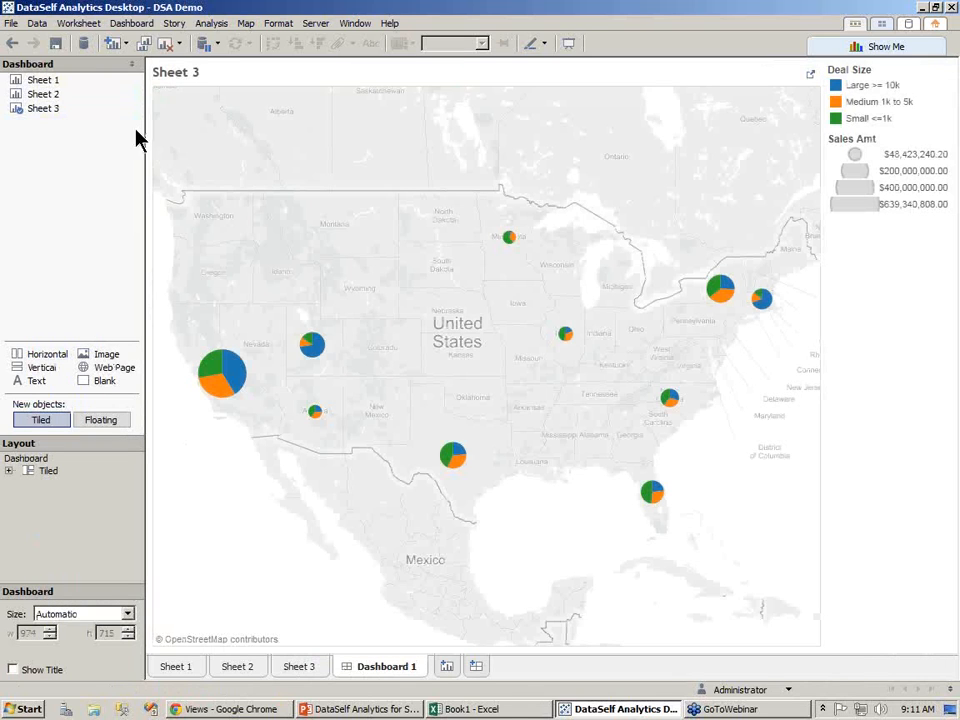
mouse_move(36, 96)
mouse_down()
mouse_move(596, 276)
mouse_move(671, 392)
mouse_up()
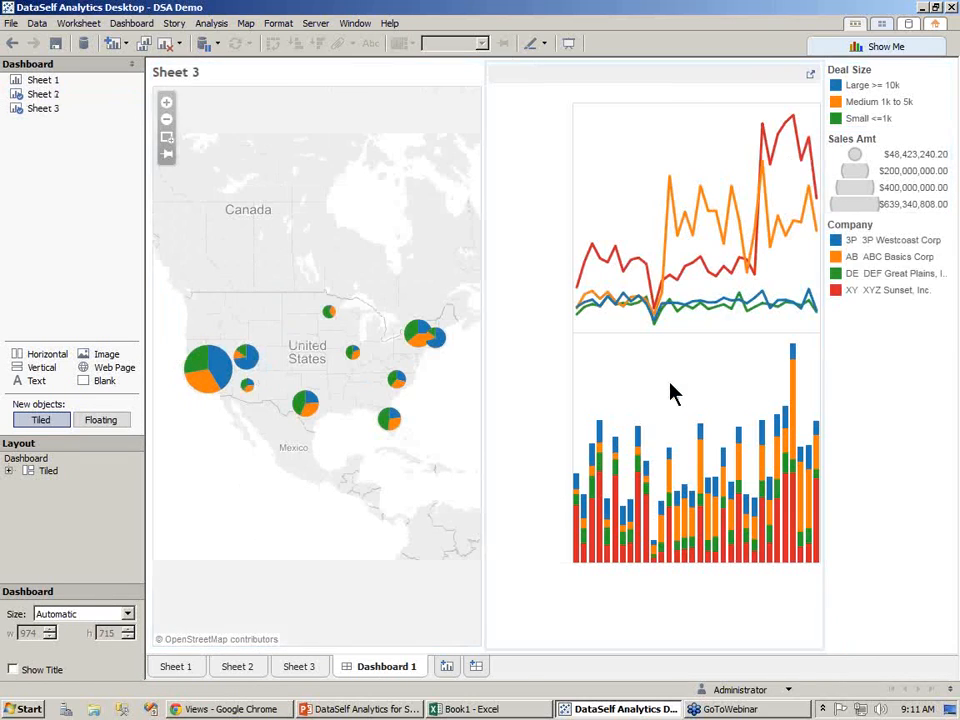
mouse_move(45, 82)
mouse_down()
mouse_move(77, 96)
mouse_move(512, 662)
mouse_up()
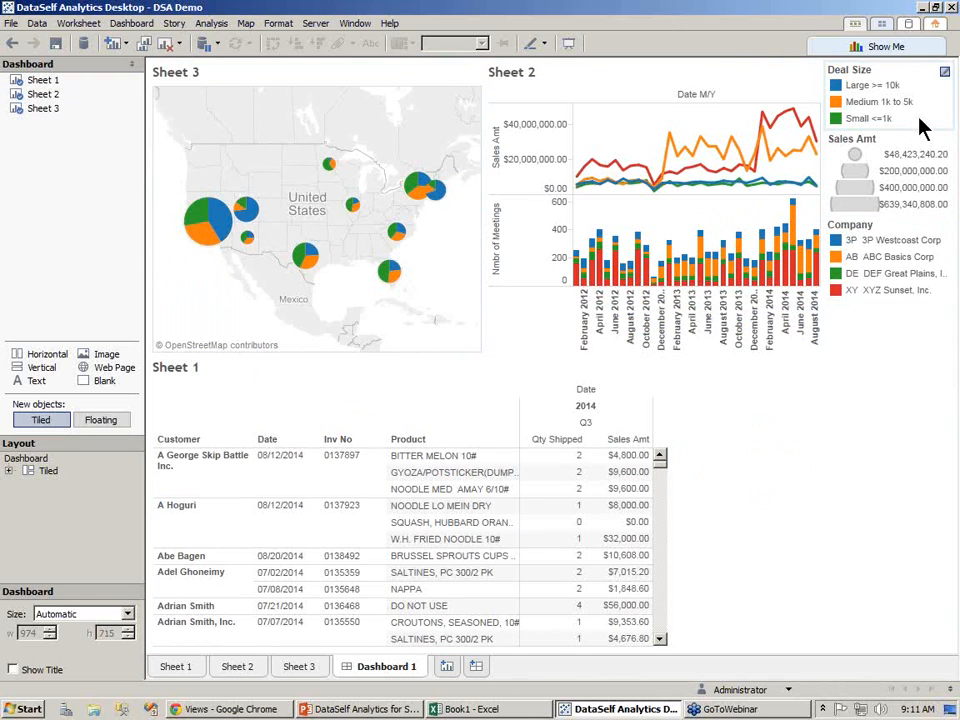
- Move the Deal Size, Sales Amt and Company legends beside the Sheet 1 table, with Company between the other two
click(888, 86)
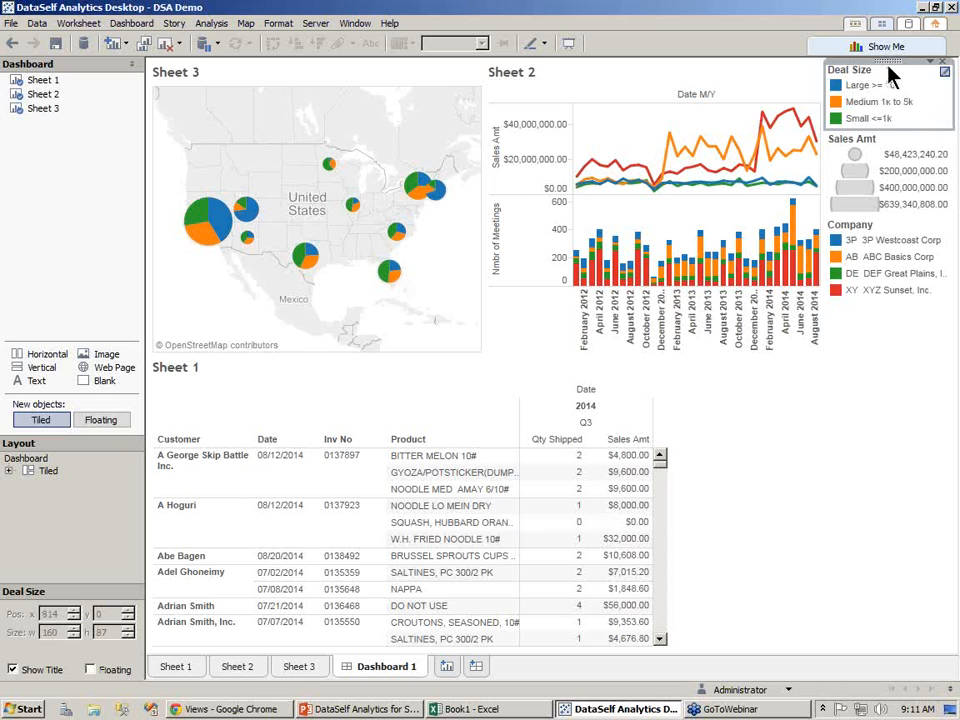
drag(934, 70, 884, 520)
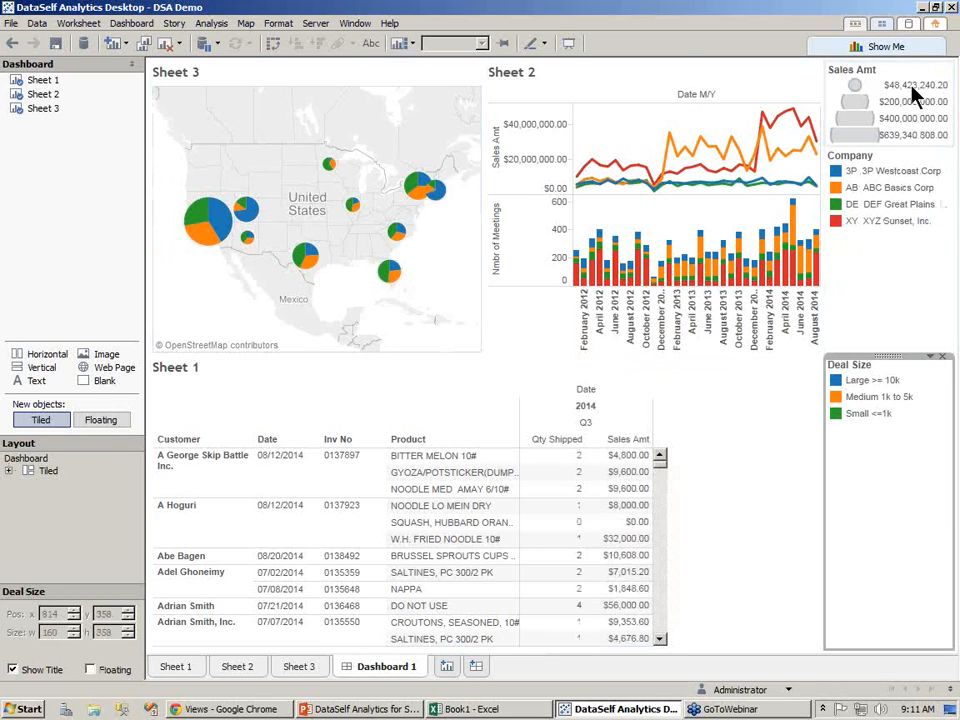
click(913, 88)
drag(893, 64, 903, 512)
click(894, 78)
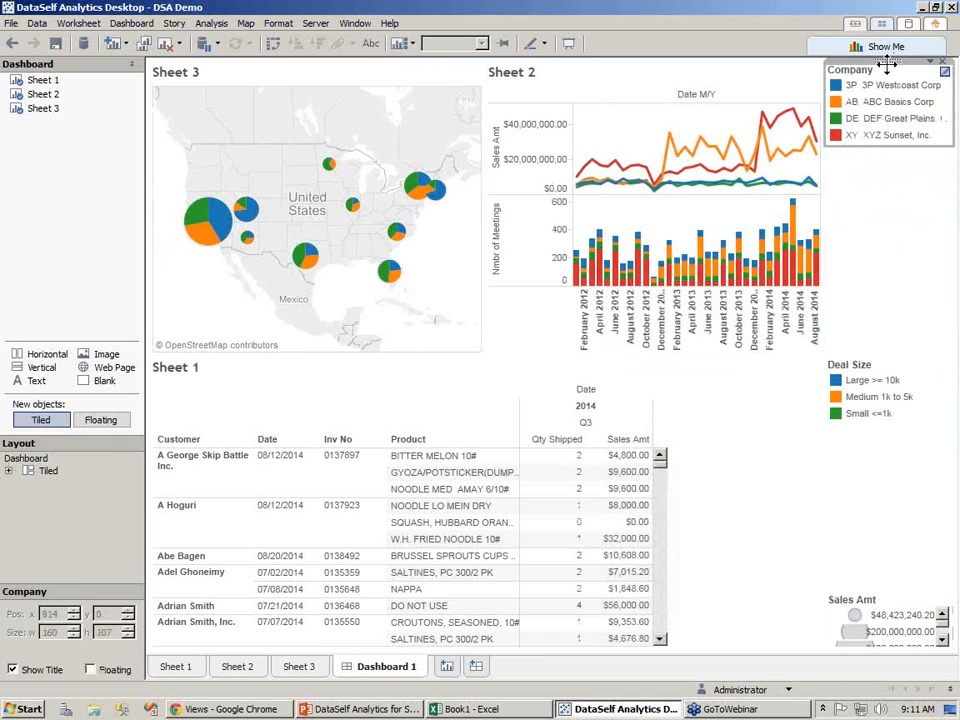
drag(877, 527, 875, 523)
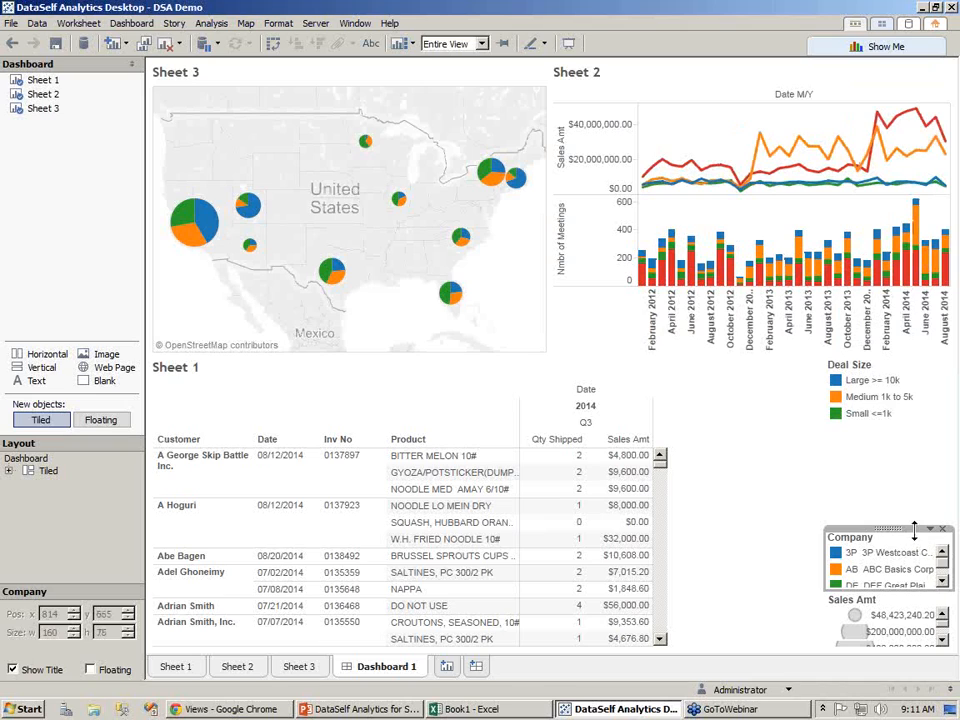
- Resize the Company and Sales Amt legends so all their entries fit, and deselect the dashboard objects
drag(915, 528, 915, 466)
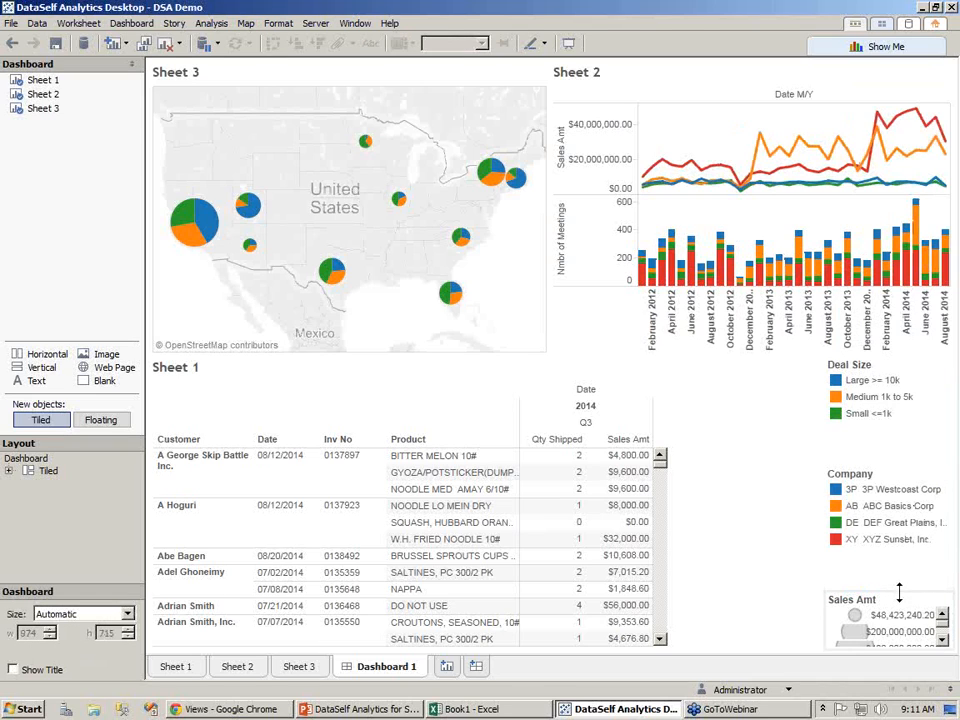
drag(903, 597, 936, 561)
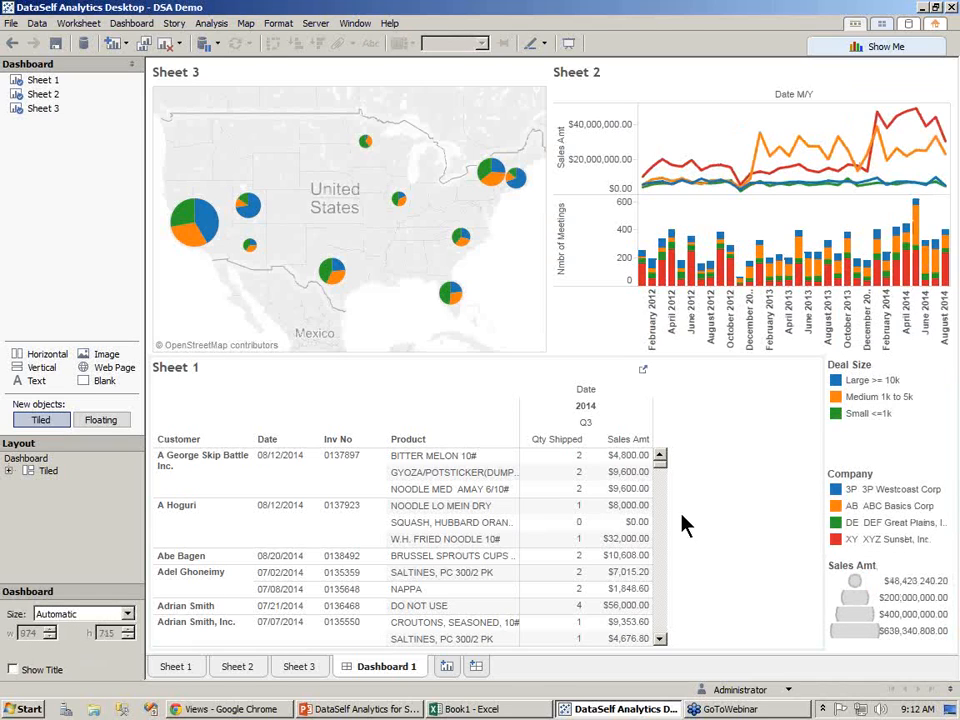
click(733, 525)
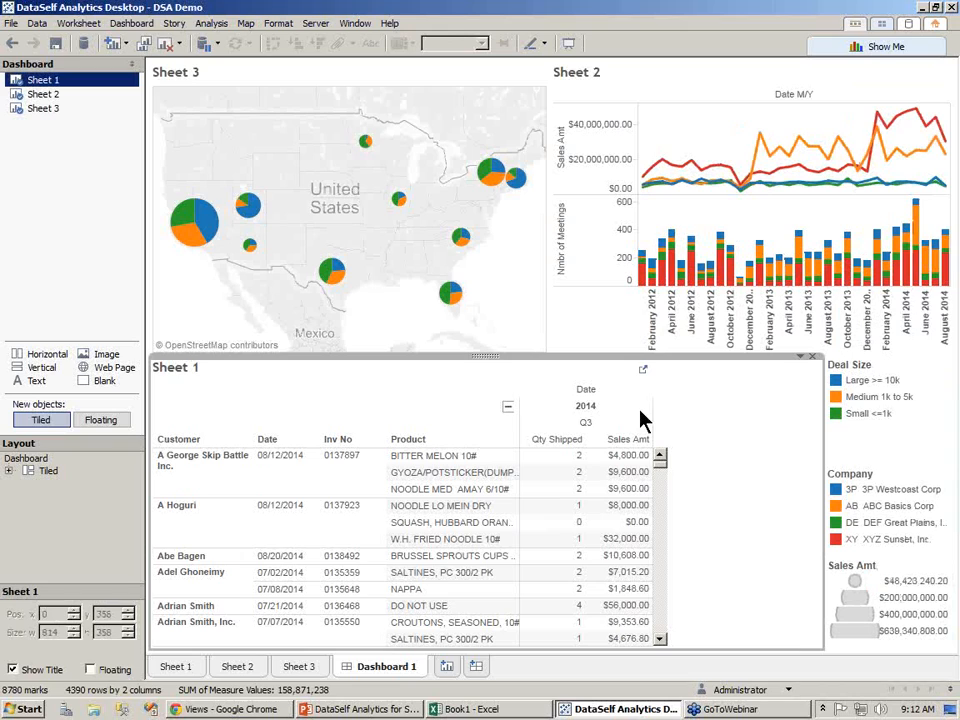
click(56, 244)
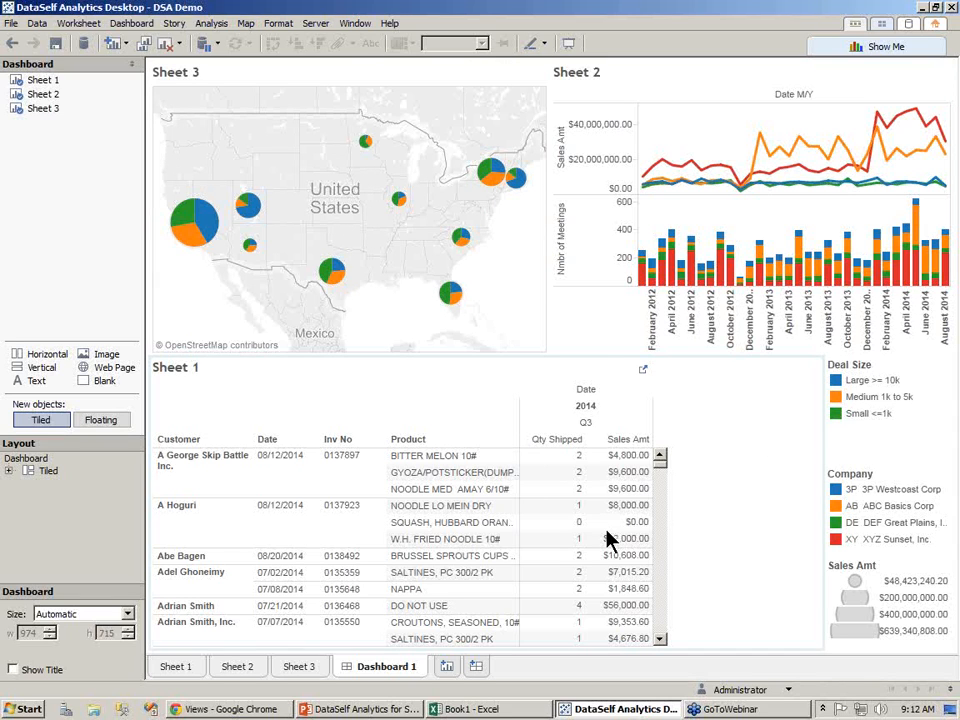
- Switch to the PowerPoint presentation, start the slide show from slide 15 and advance to the User-centric slide
click(380, 712)
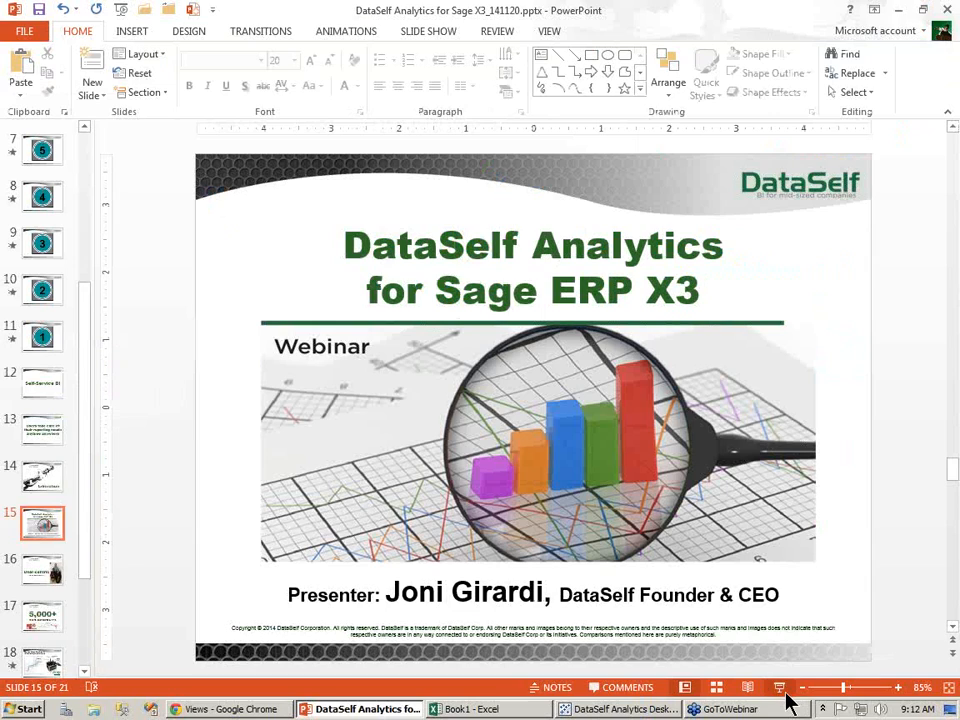
click(785, 692)
click(785, 692)
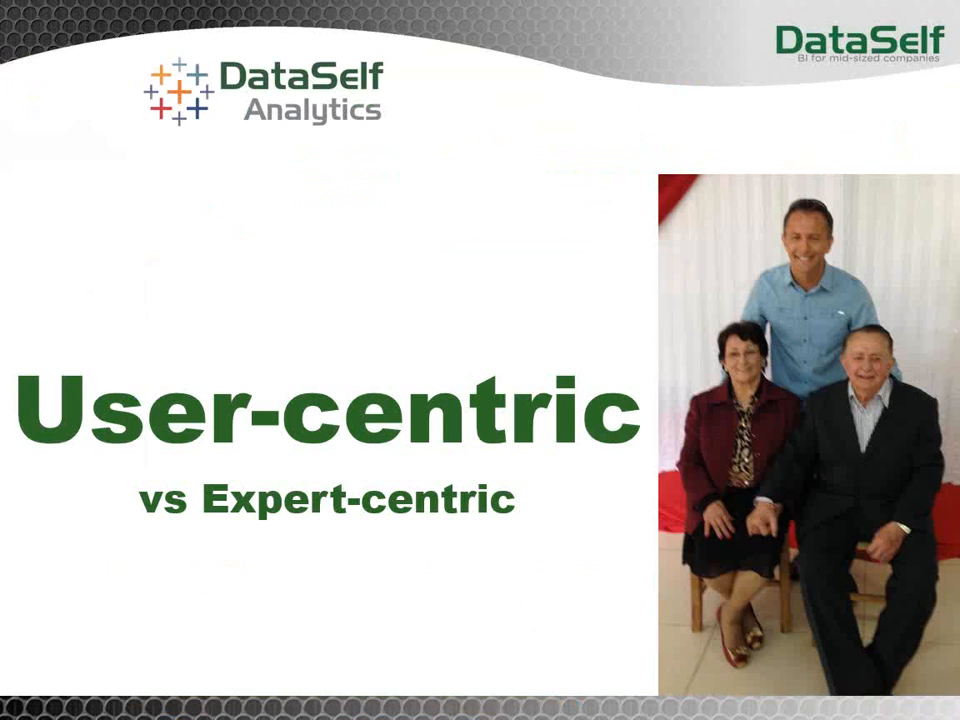
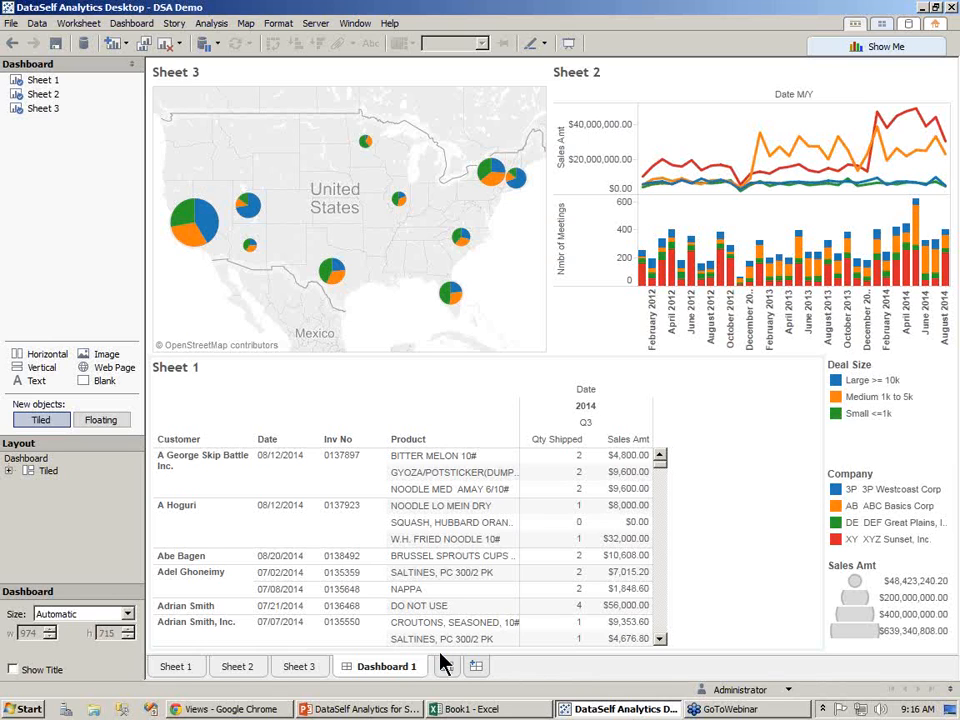
- Switch to Chrome and browse the published views down to the Financials reports
click(228, 709)
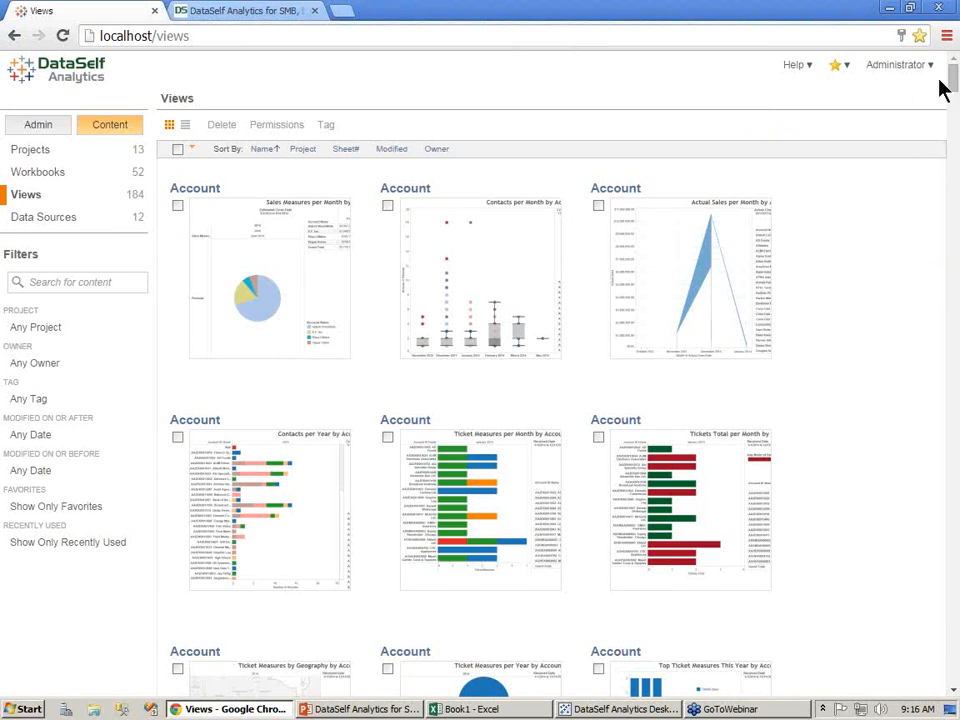
drag(953, 86, 948, 388)
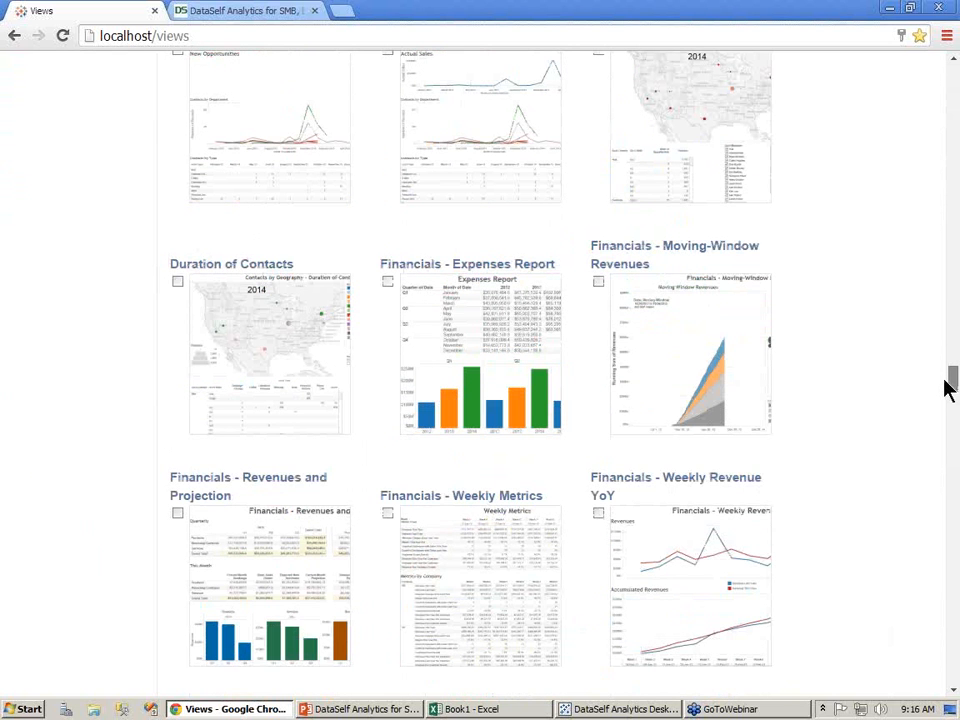
- Open the published Top Customers by Sales view and switch to the workbook's Top & Bottom Customers view
drag(948, 388, 934, 643)
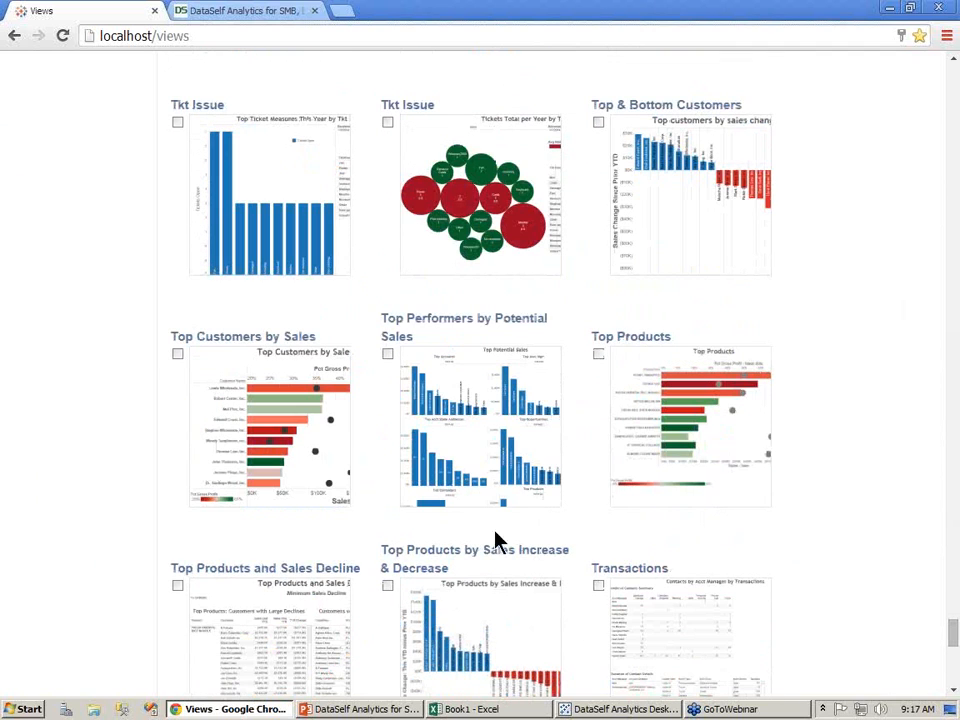
click(307, 456)
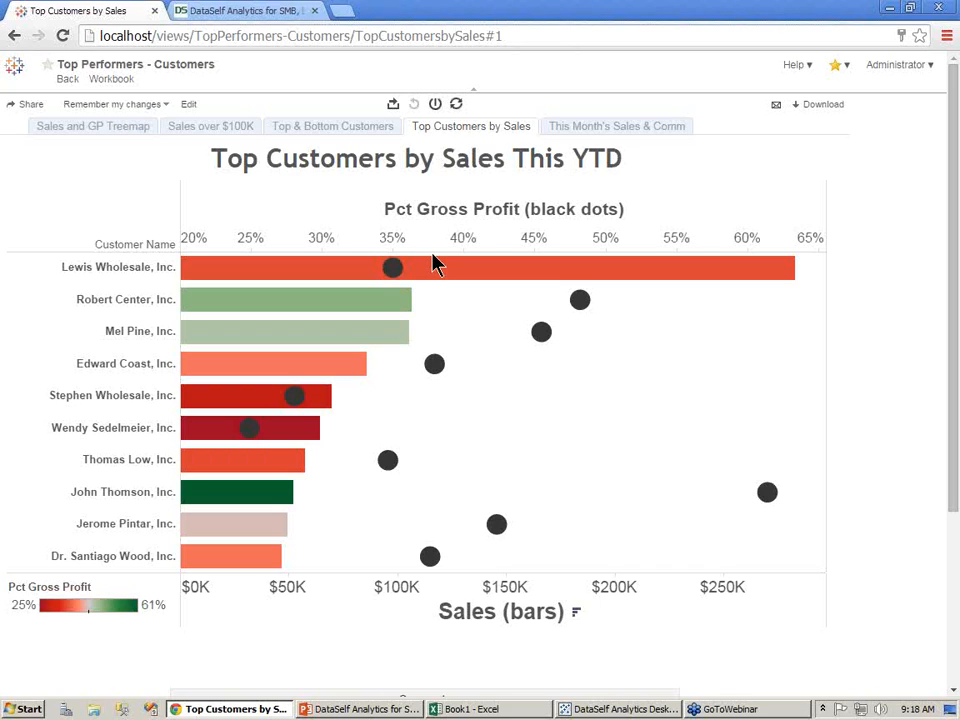
mouse_move(304, 436)
click(352, 126)
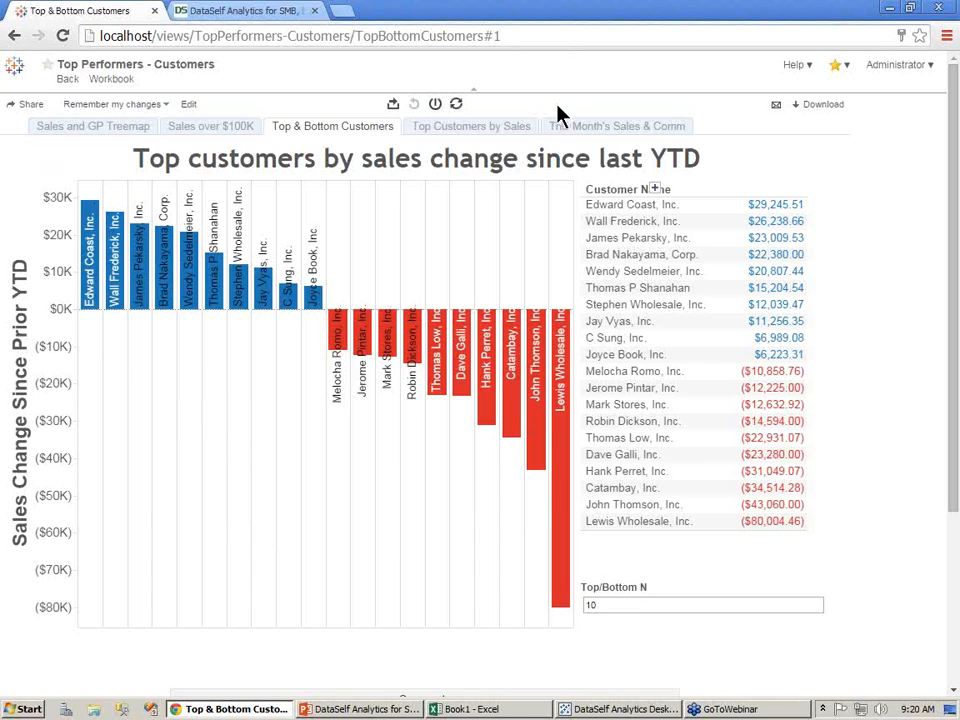
- Subscribe to the Top & Bottom Customers sheet by e-mail on the Friday Evening schedule
click(776, 105)
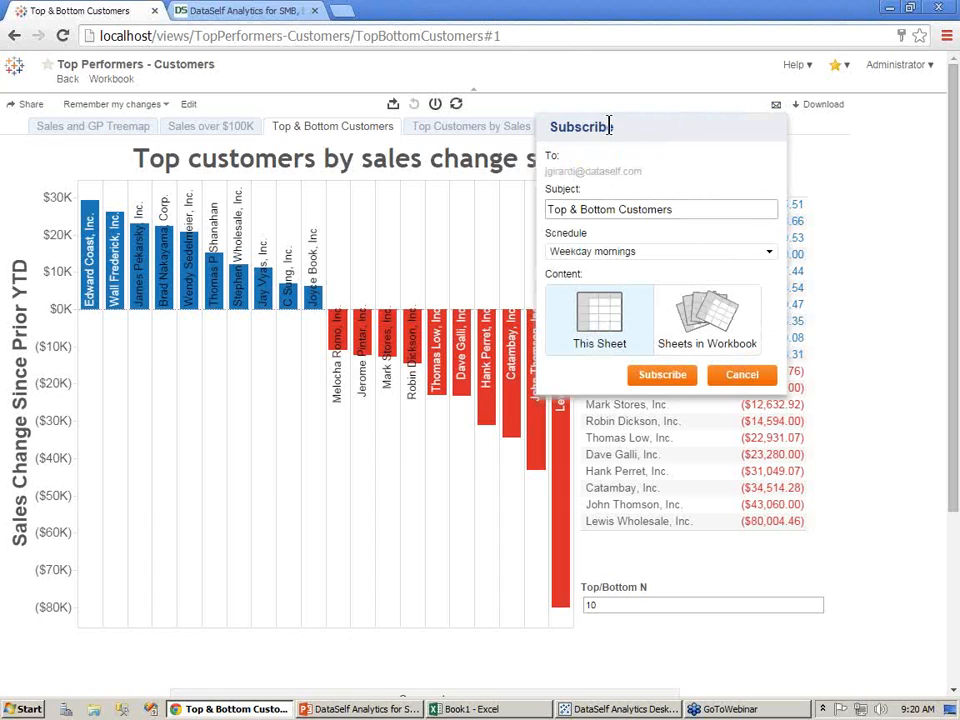
click(662, 253)
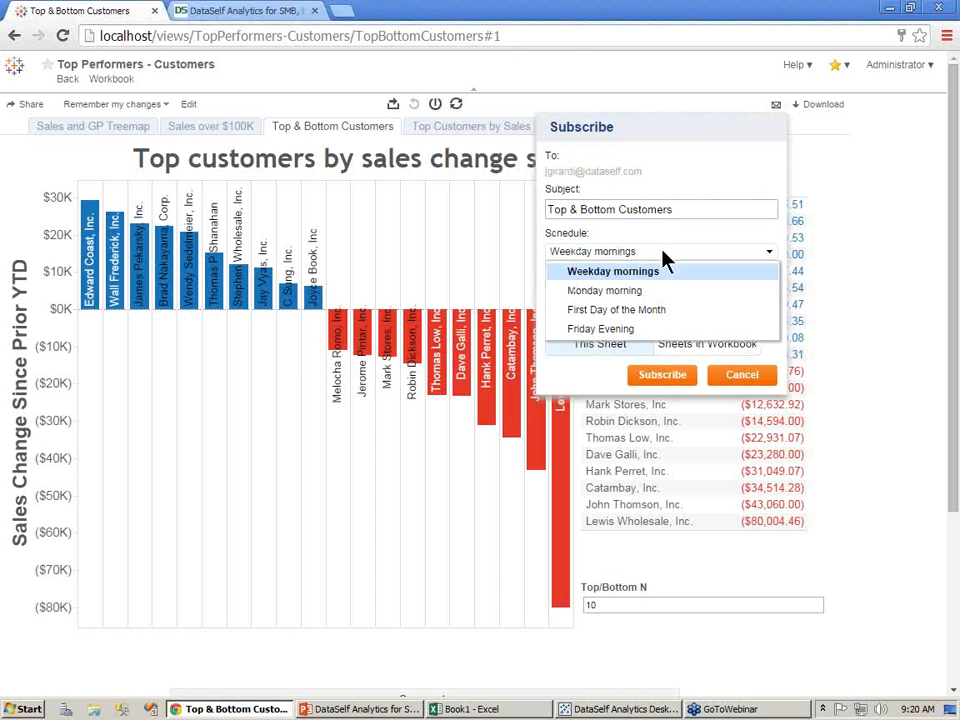
click(619, 334)
click(655, 376)
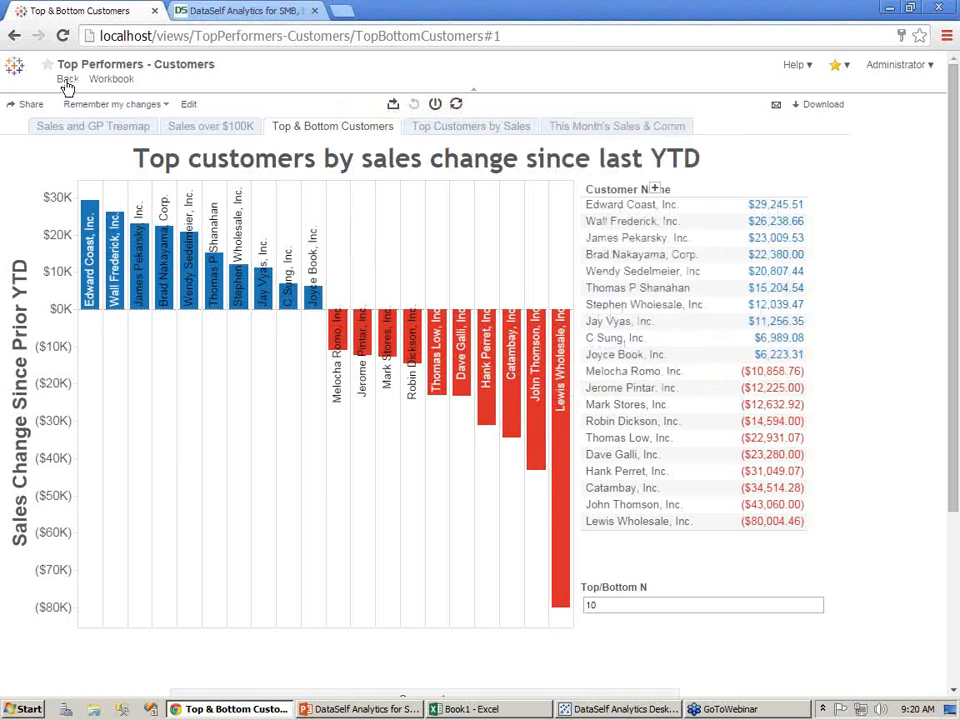
- Return to the list of published views and open the No Sales - Customers view
click(12, 66)
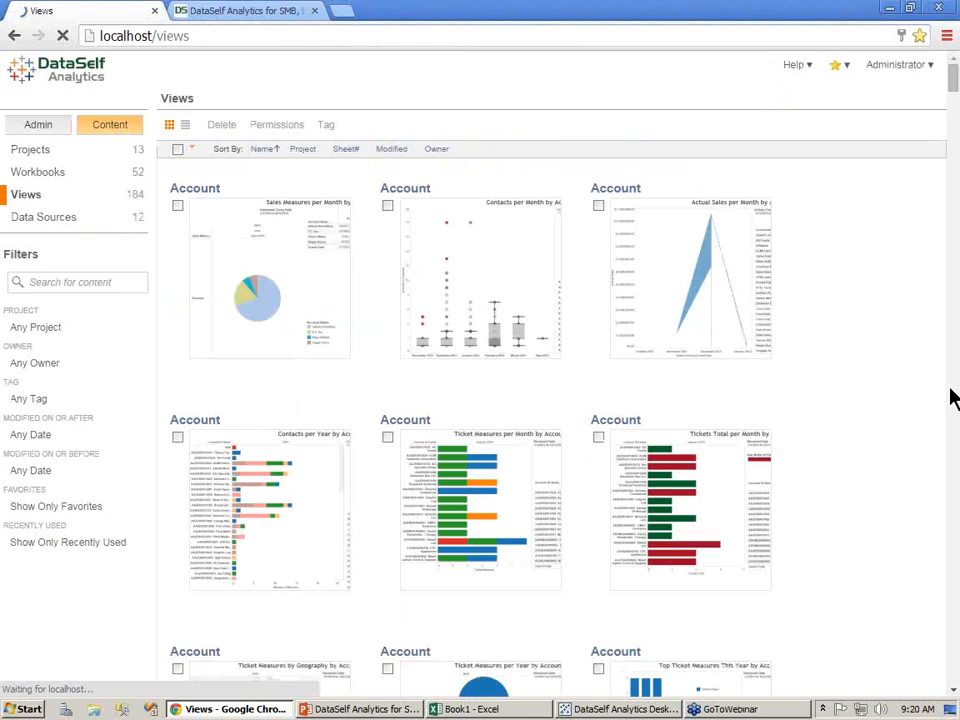
scroll(952, 398, down, 20)
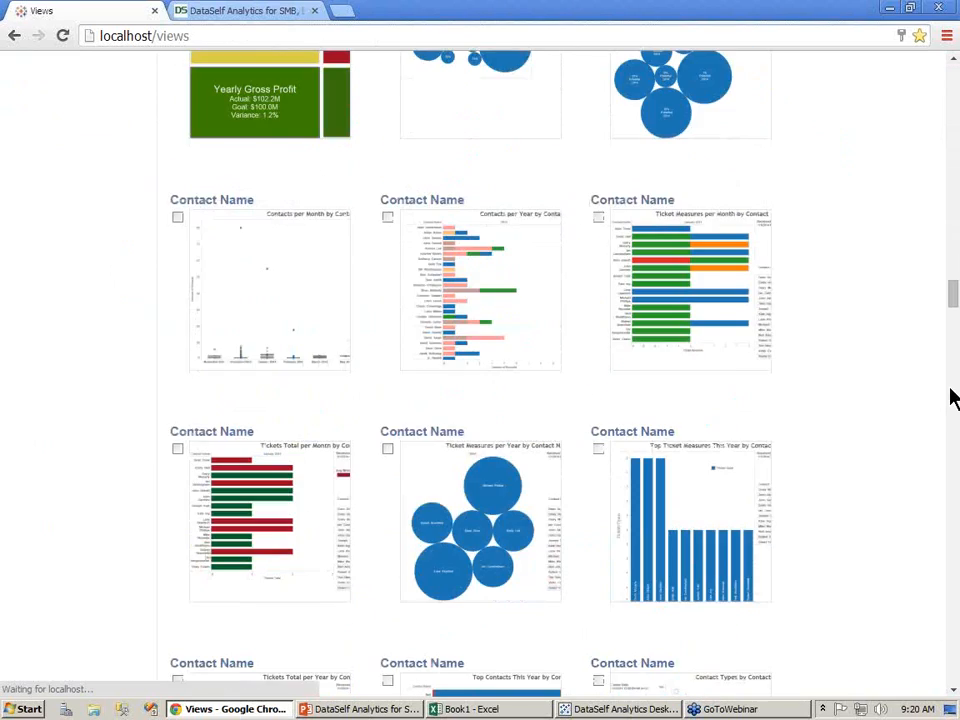
scroll(943, 549, down, 5)
scroll(952, 563, down, 10)
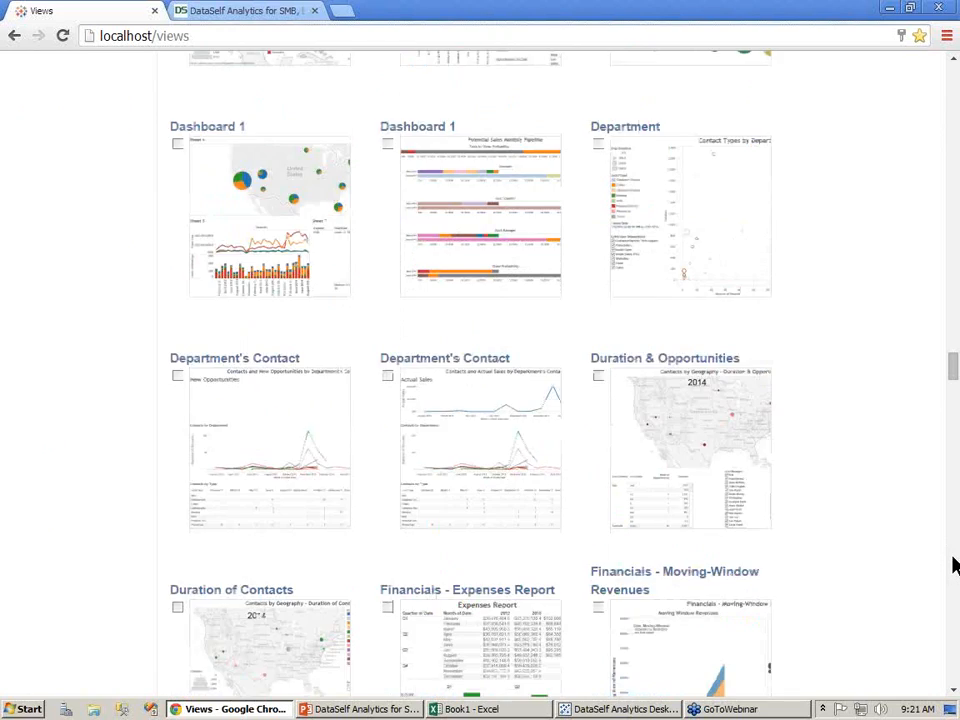
scroll(952, 566, down, 10)
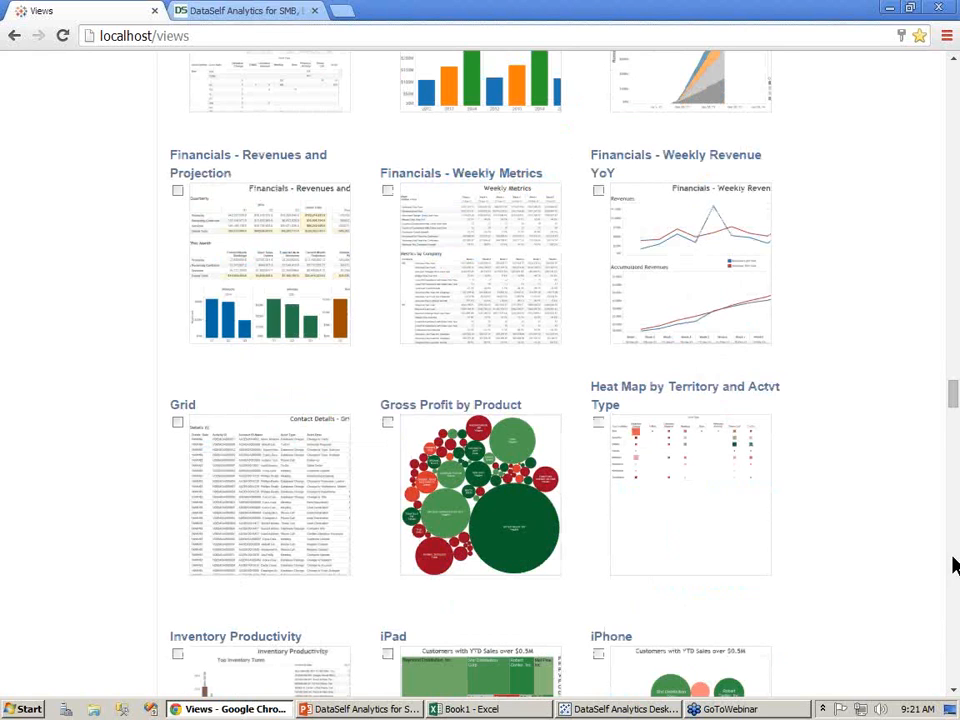
scroll(952, 566, down, 10)
click(542, 326)
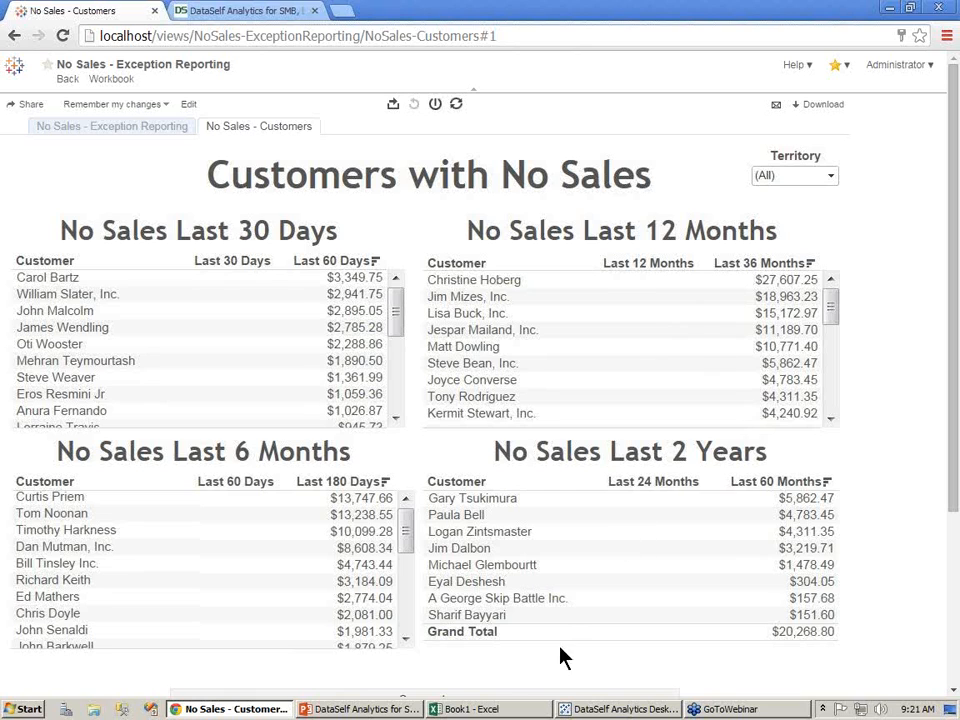
- Switch to the PowerPoint presentation, start the slide show from slide 17 and advance to the Gartner Magic Quadrant slide
click(362, 710)
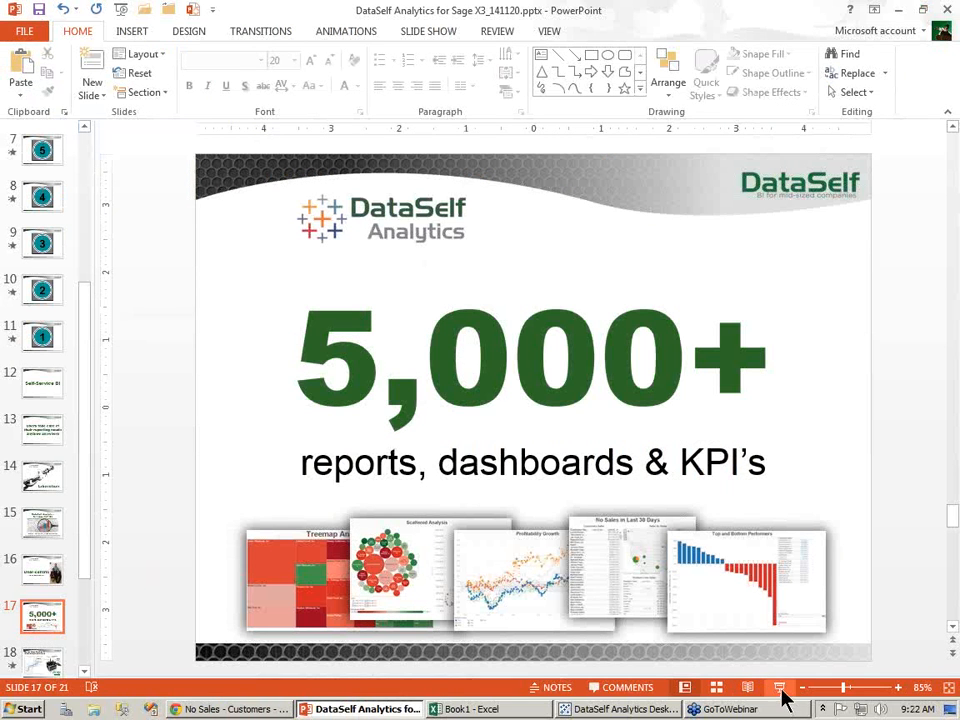
click(778, 690)
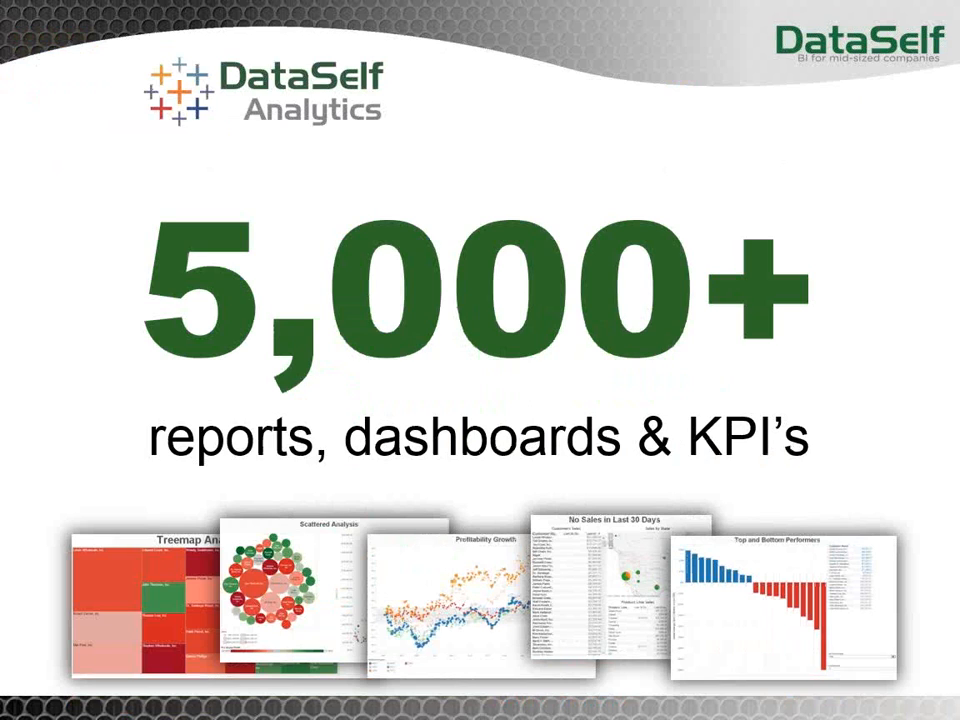
key(Right)
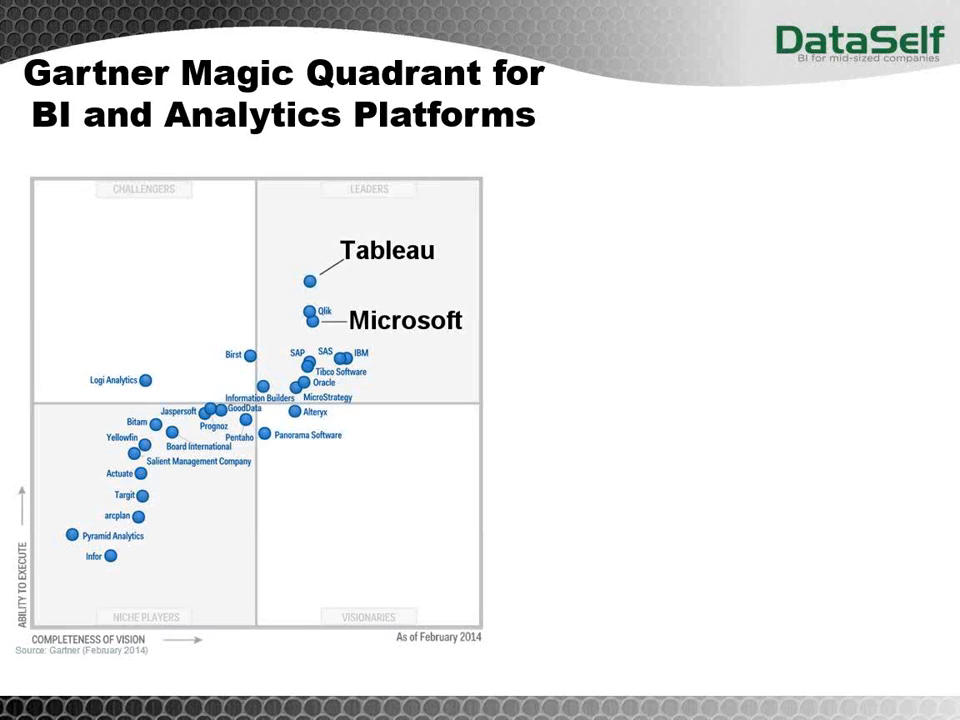